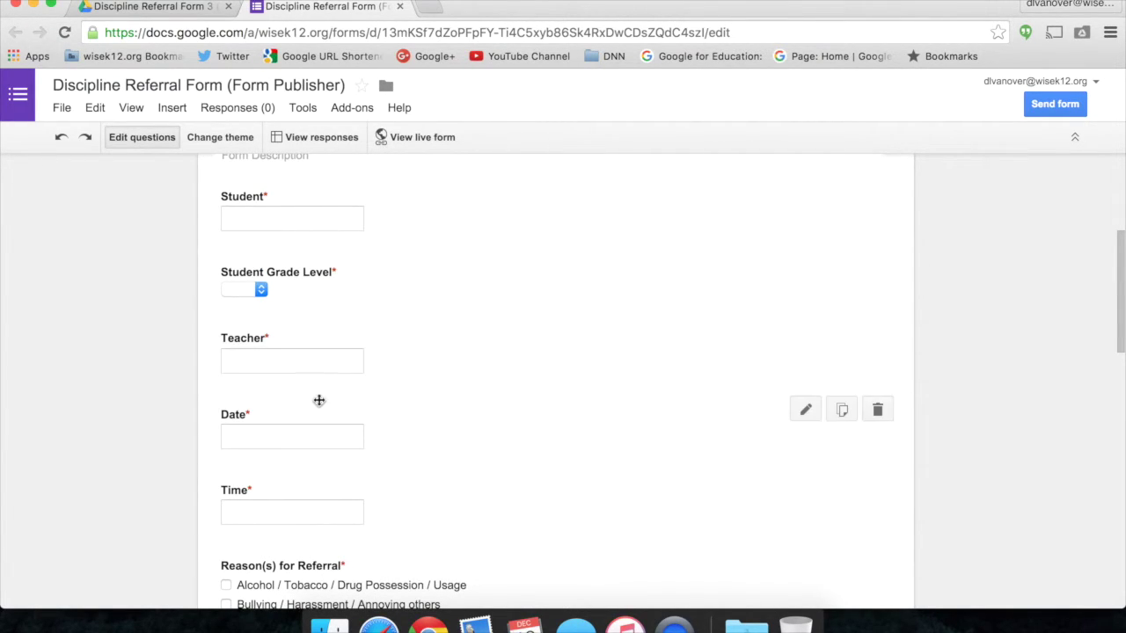
Review the referral form's questions, then open the Discipline Referral Form Template (Form Publisher) doc from Drive.
scroll(307, 414, "down", 7)
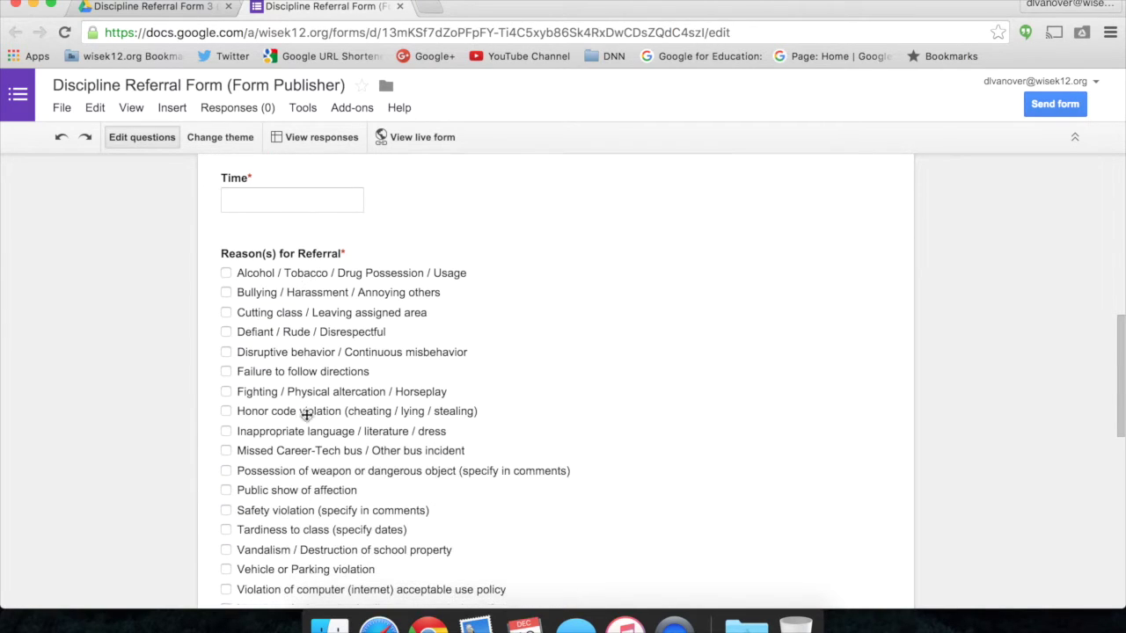
scroll(307, 414, "down", 11)
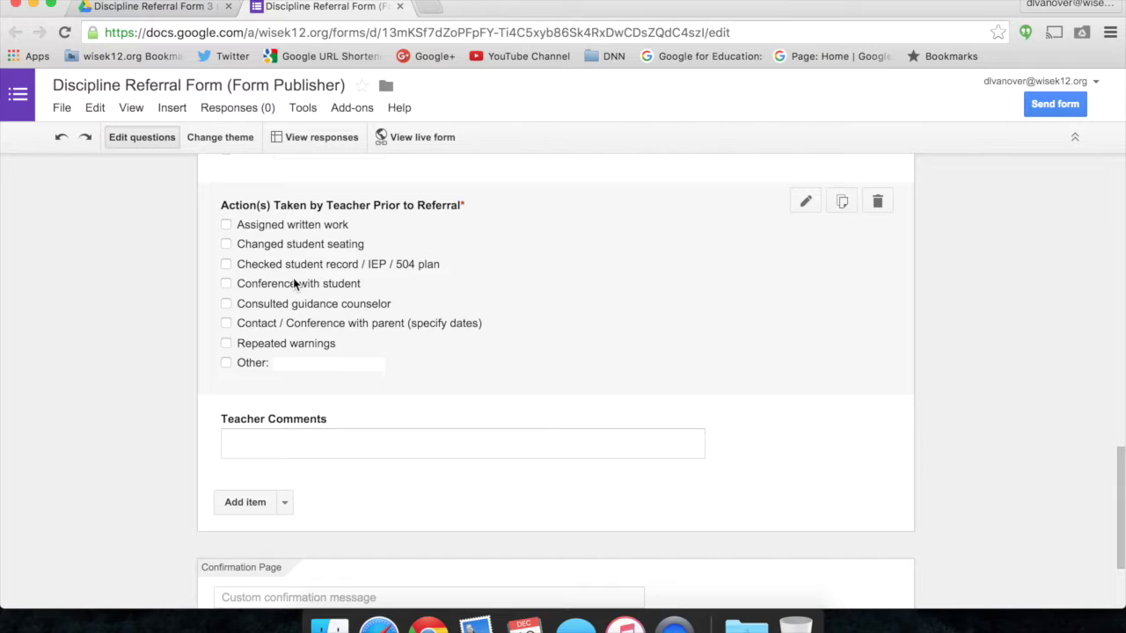
scroll(304, 308, "down", 3)
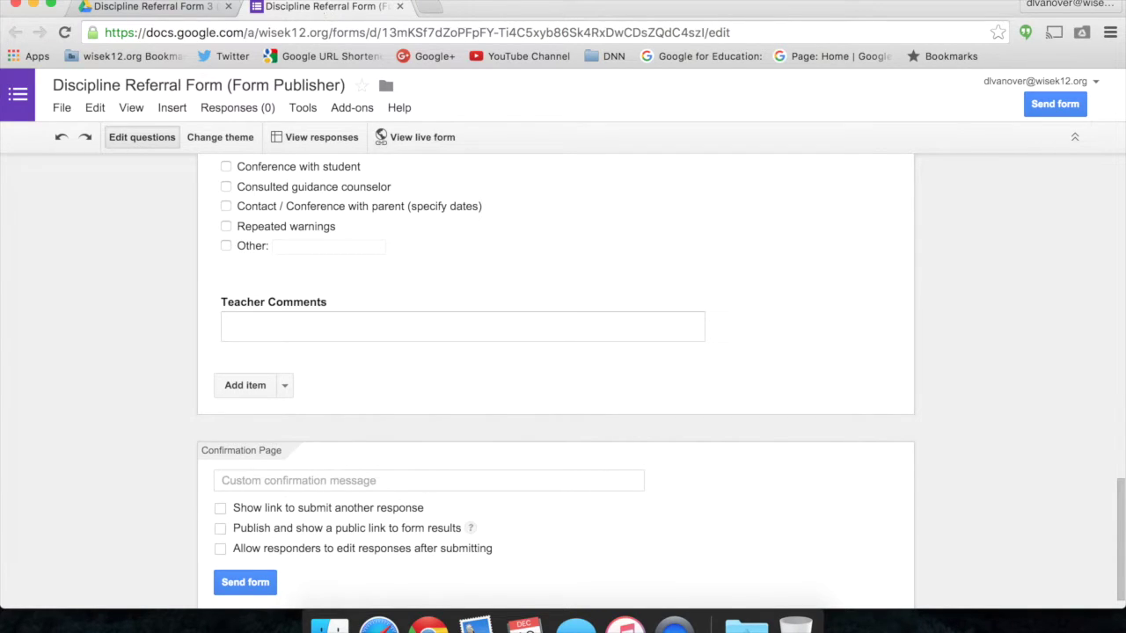
left_click(171, 7)
double_click(309, 269)
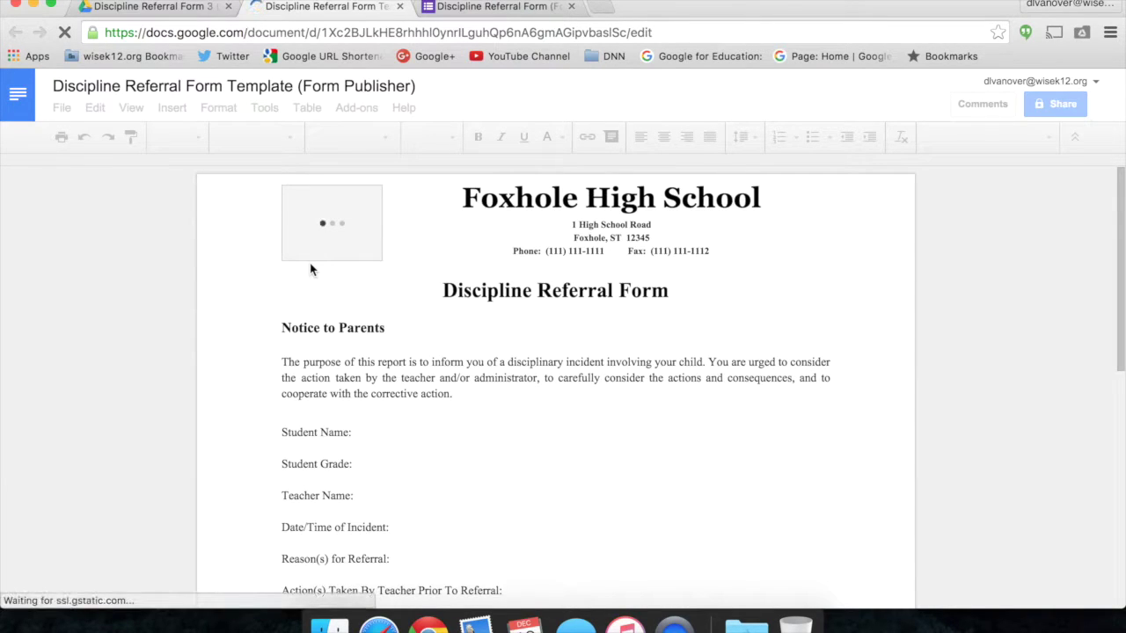
Read through the template's referral labels and place the cursor after 'Student Name:'.
scroll(434, 411, "down", 2)
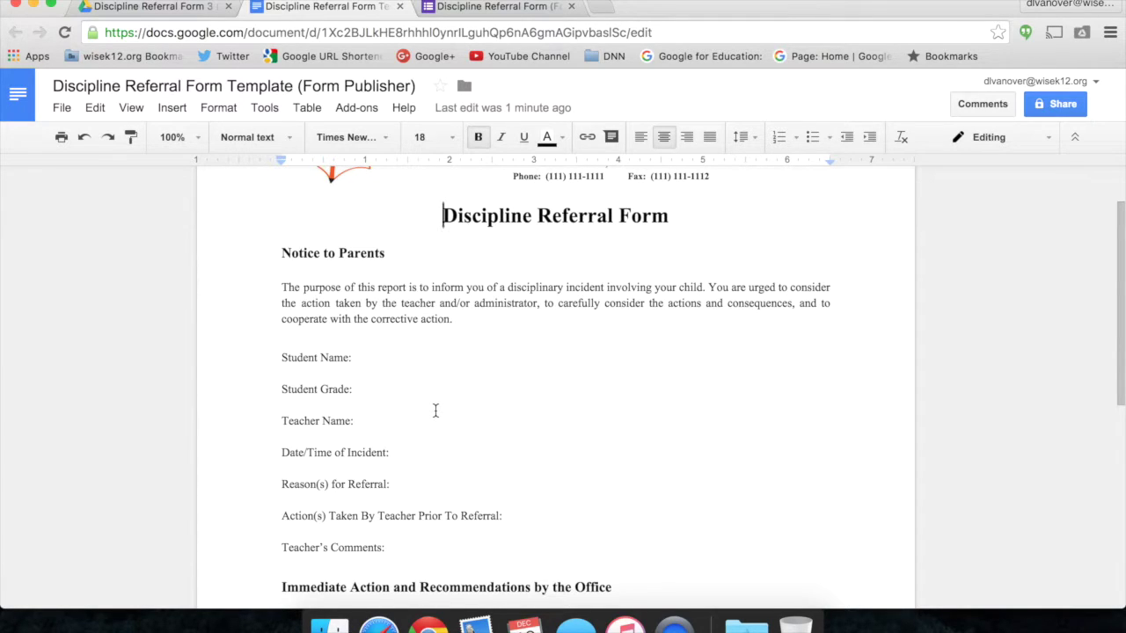
scroll(434, 411, "down", 5)
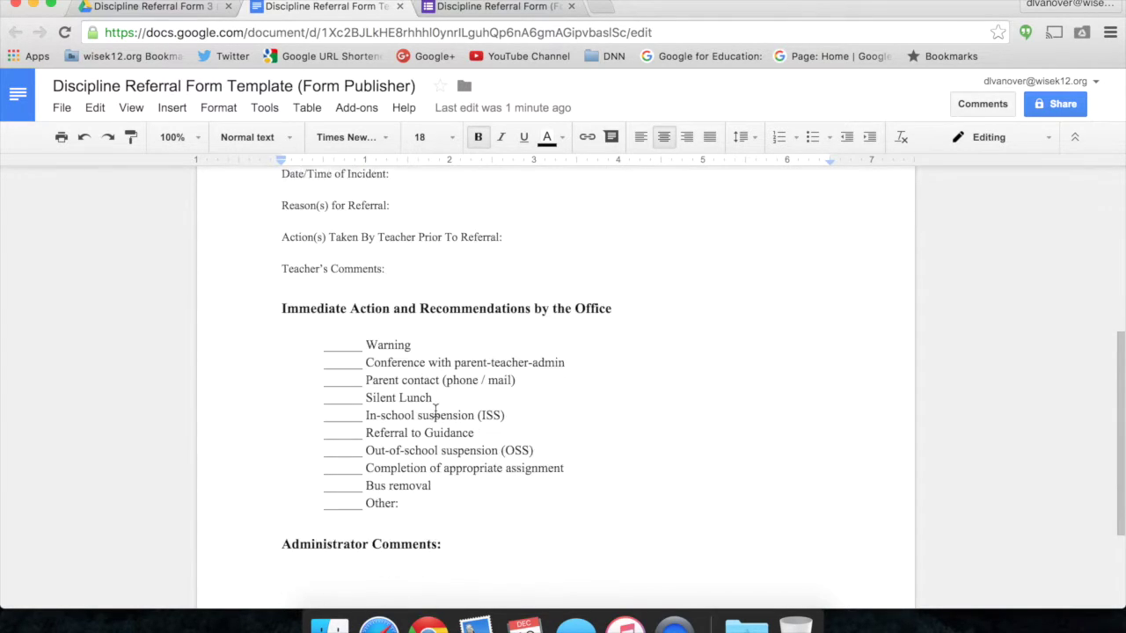
scroll(434, 411, "down", 2)
scroll(434, 410, "up", 3)
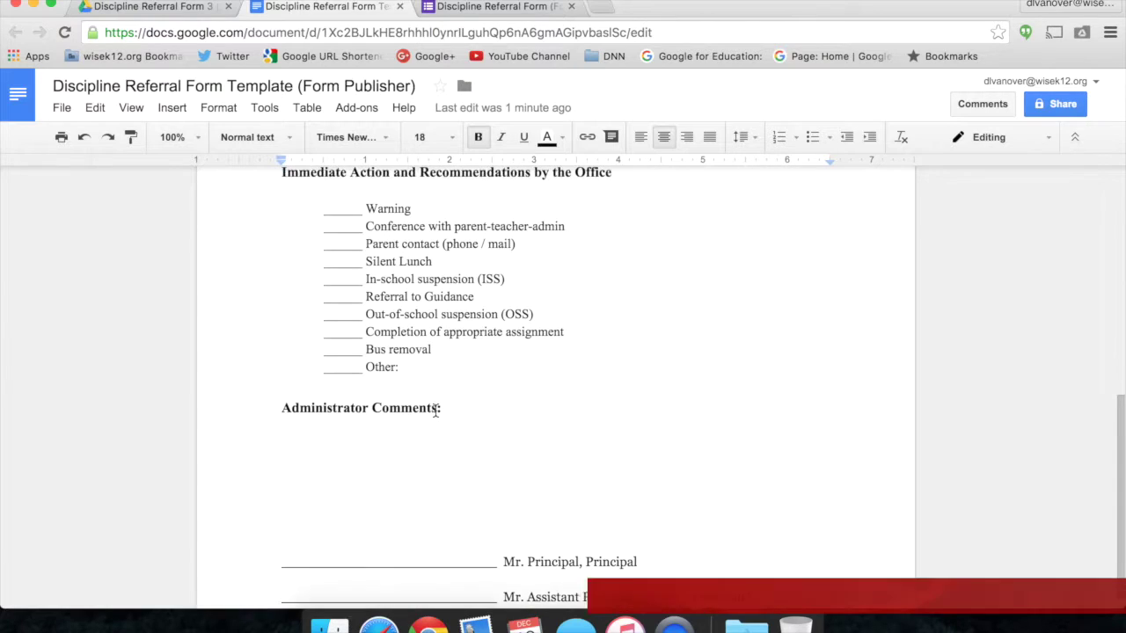
scroll(435, 411, "up", 5)
left_click(370, 402)
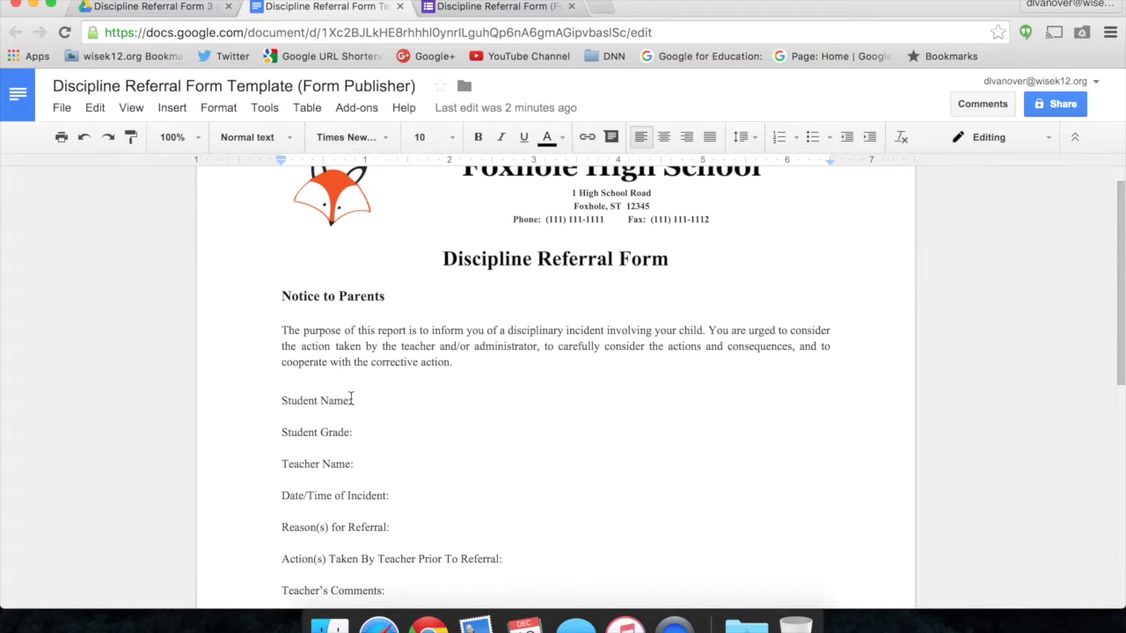
Compare the form's Student, Grade, Teacher and Date questions against the template labels.
left_click(494, 6)
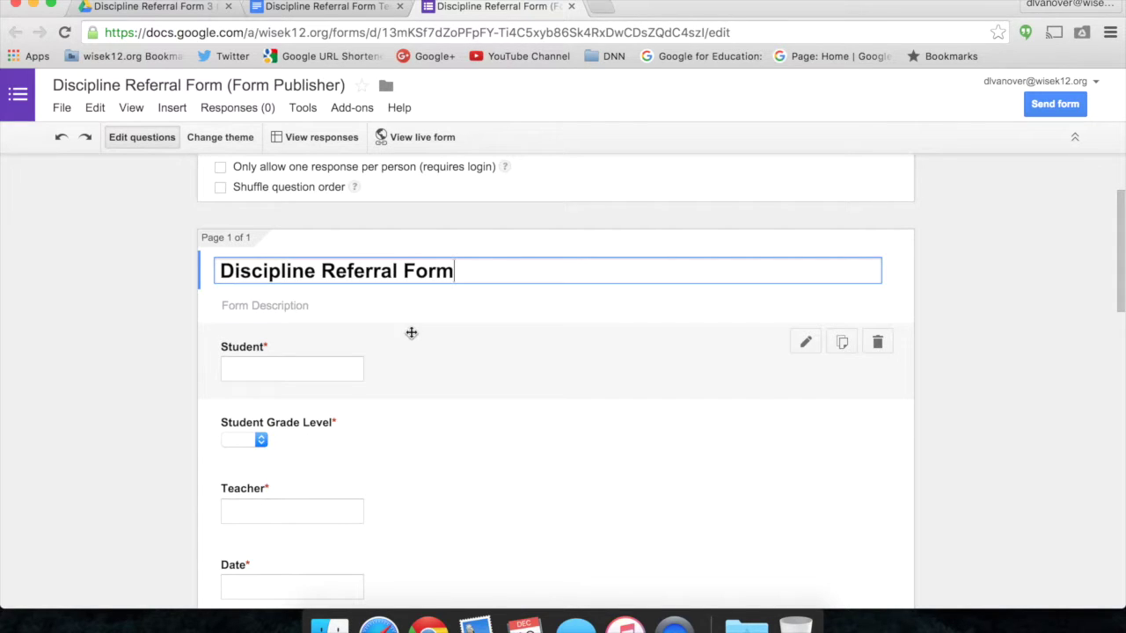
key("ctrl+shift+Tab")
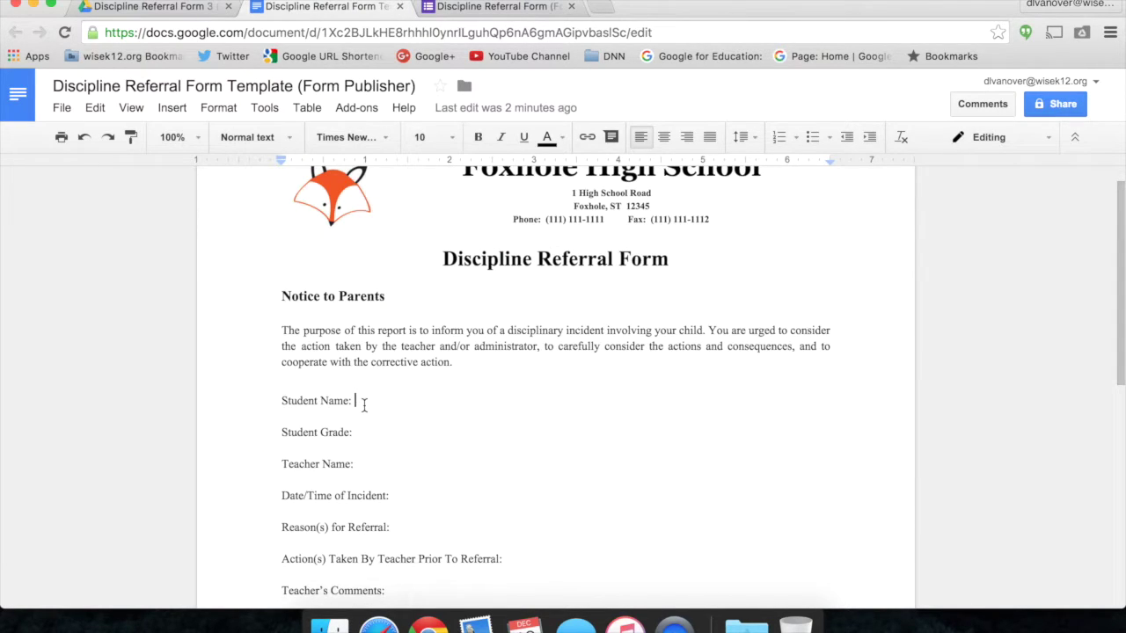
key("ctrl+Tab")
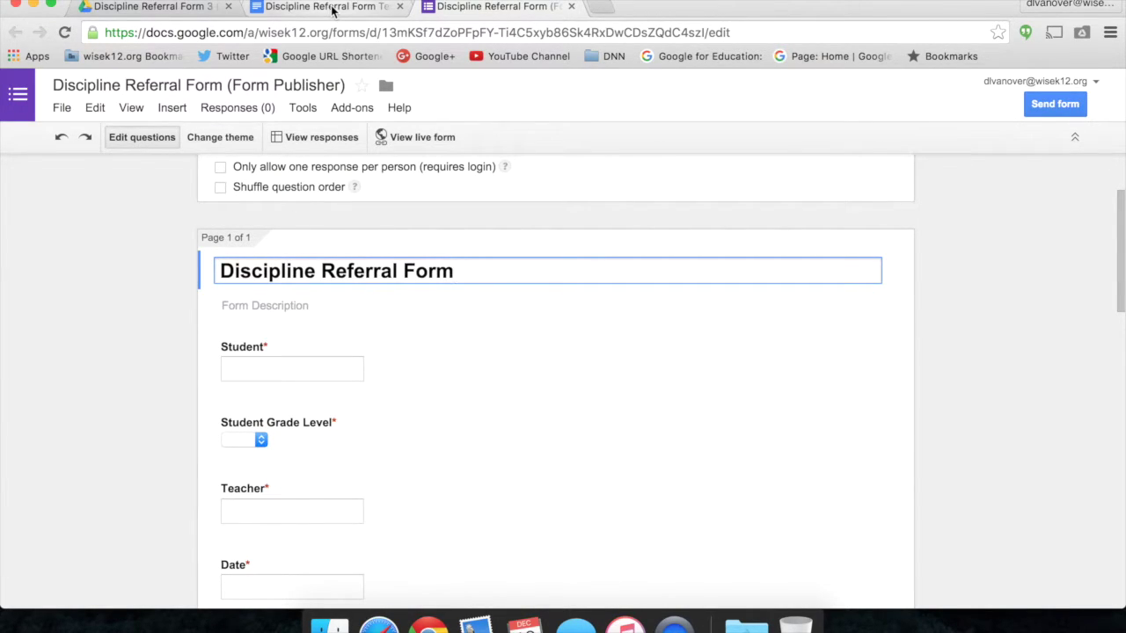
left_click(327, 7)
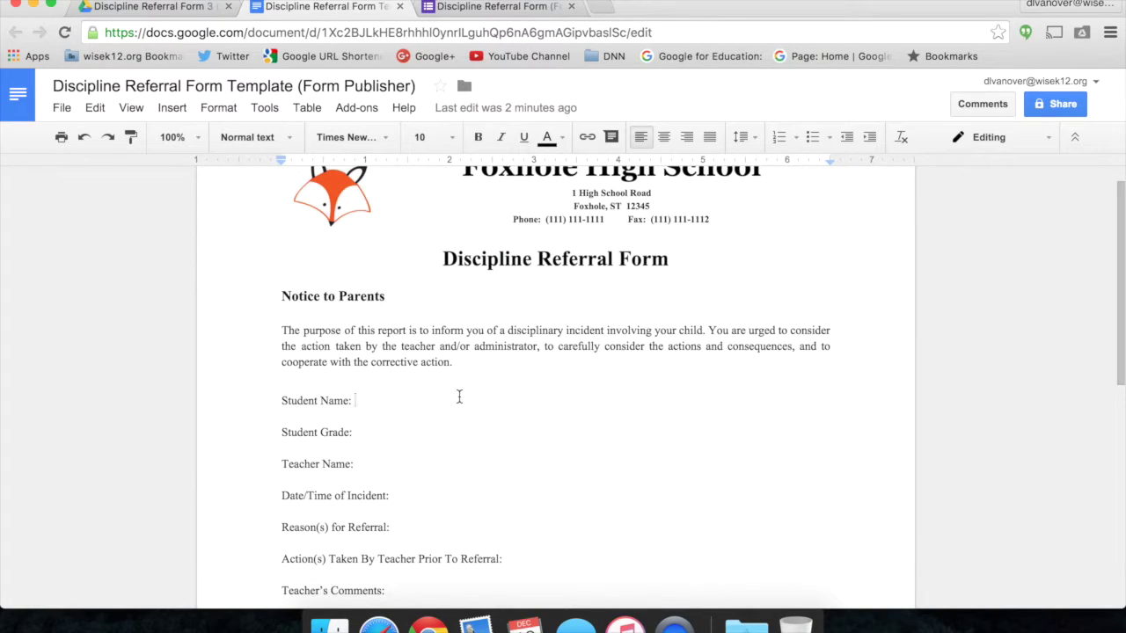
Add the <<Student>> placeholder after 'Student Name:', matching the form's Student question.
type("<<")
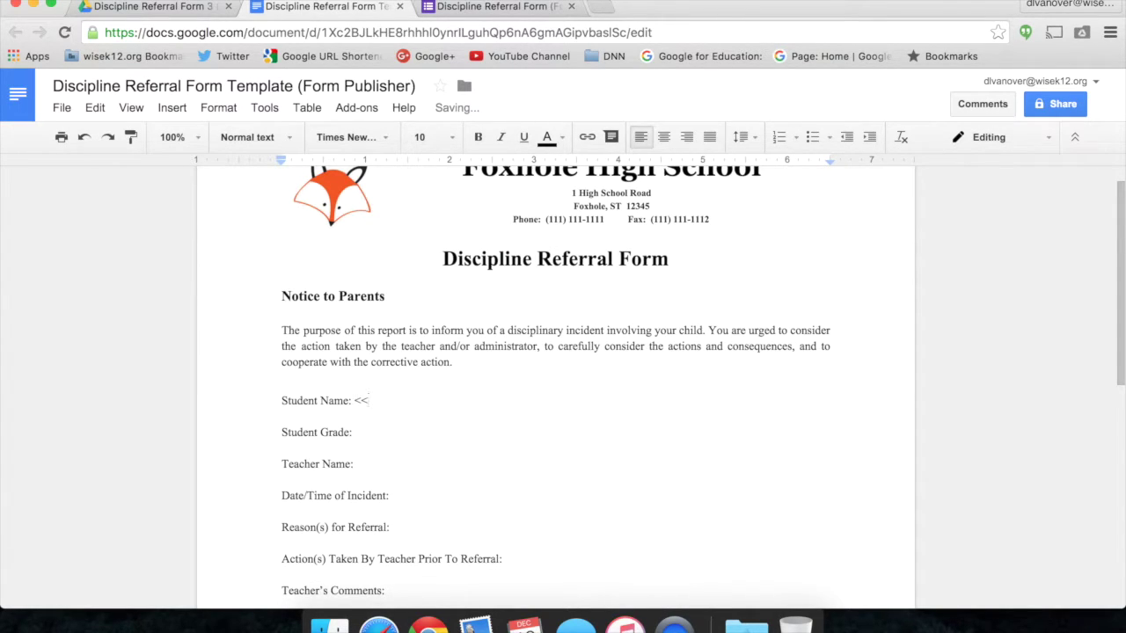
key("ctrl+Tab")
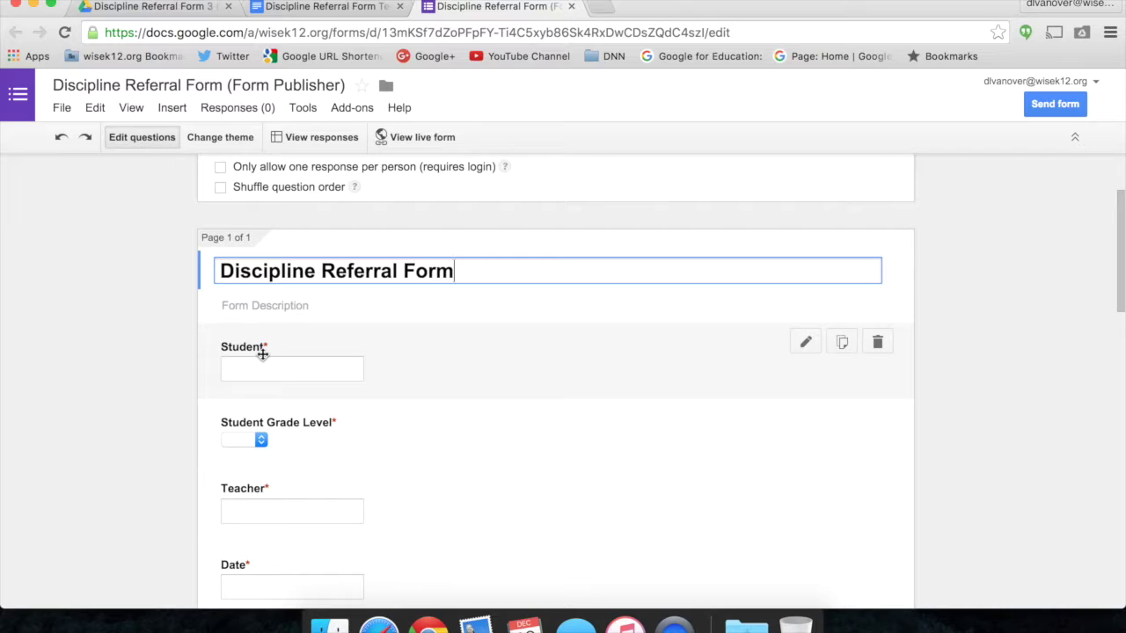
left_click(328, 7)
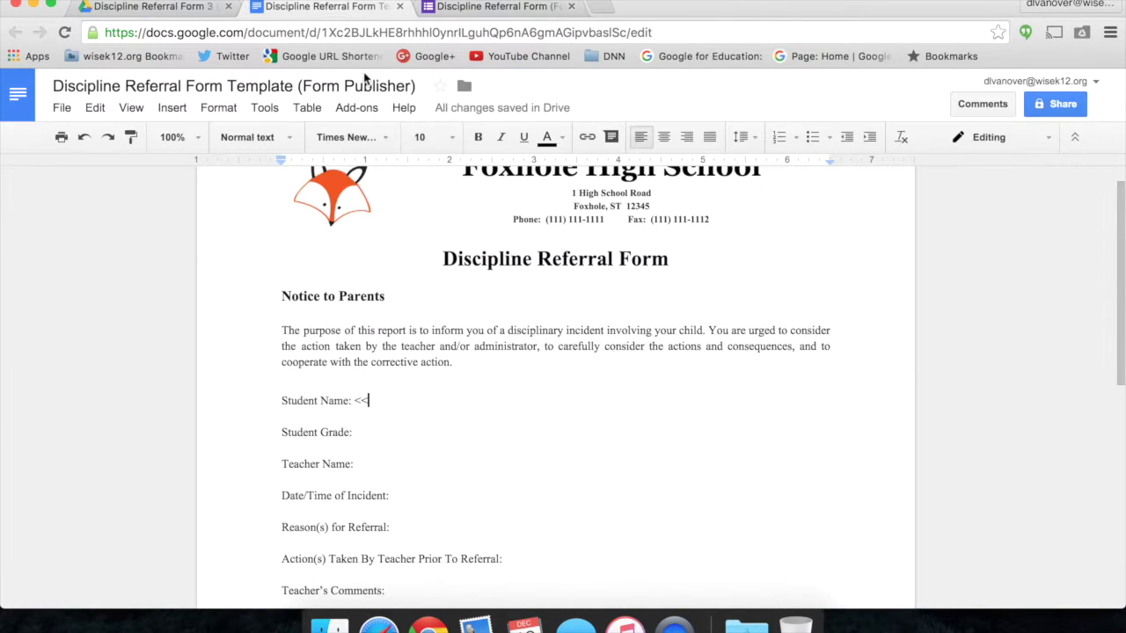
type("Stude")
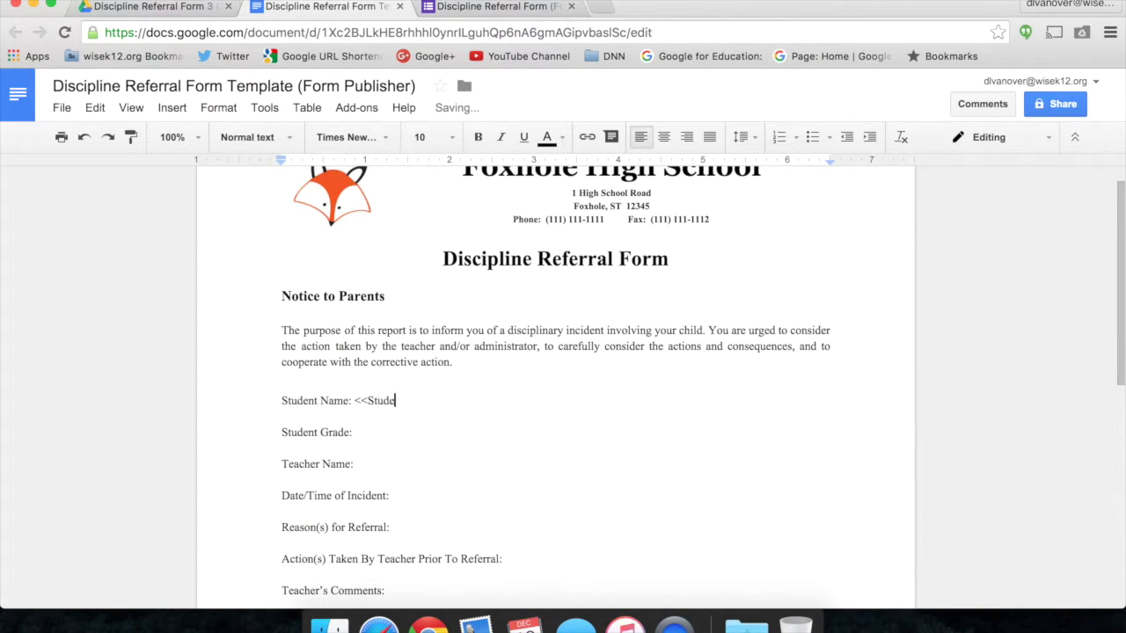
type("nt")
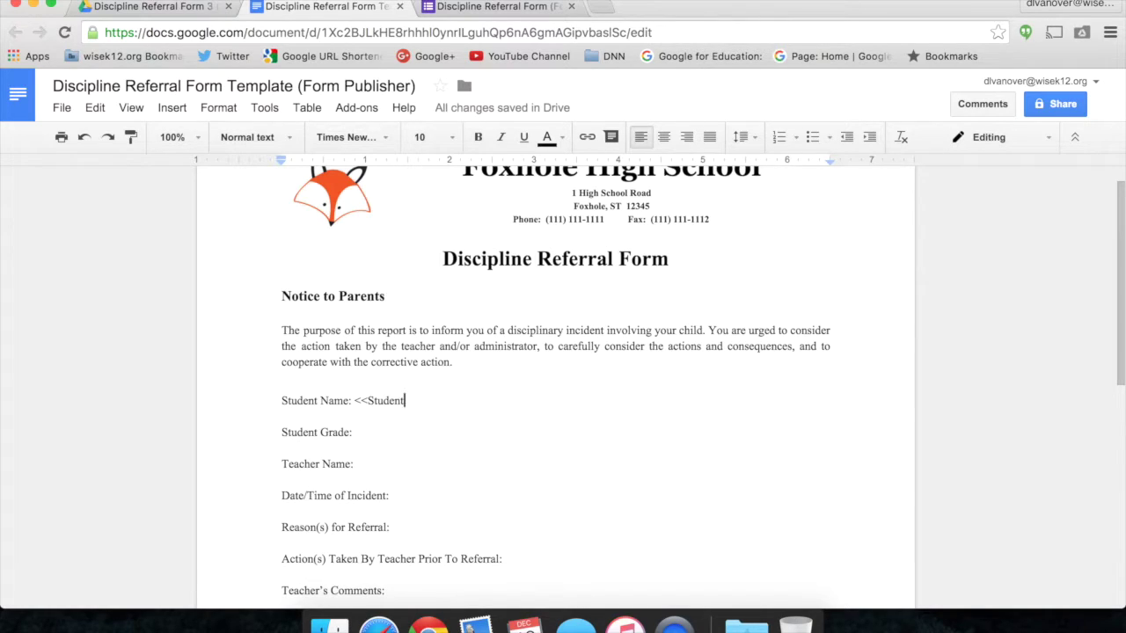
type(">>")
left_click(498, 7)
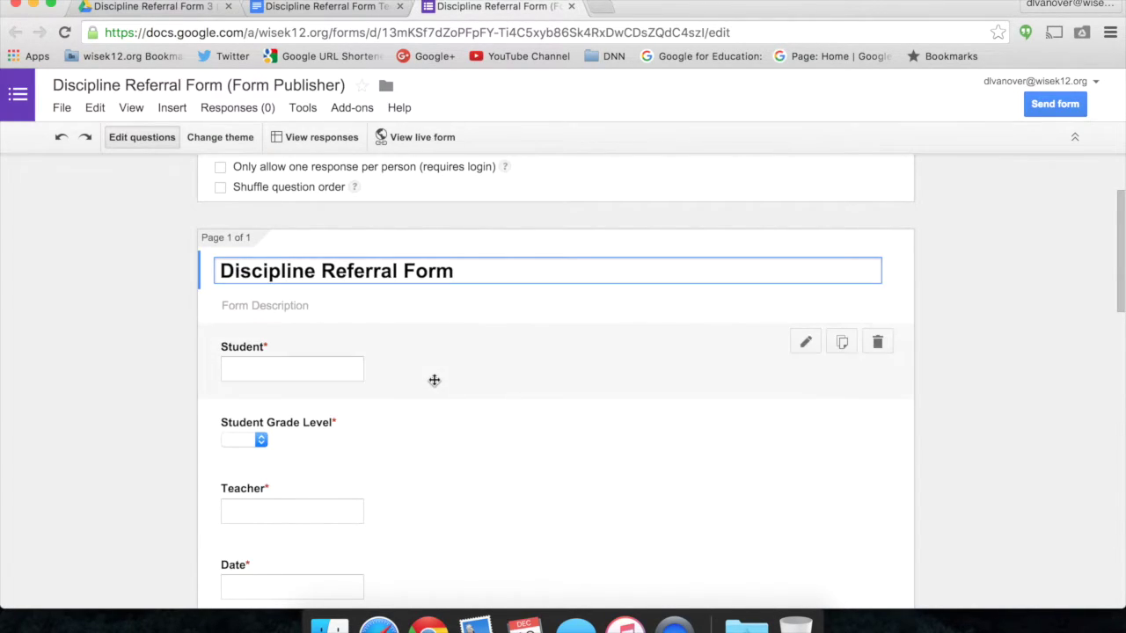
left_click(343, 9)
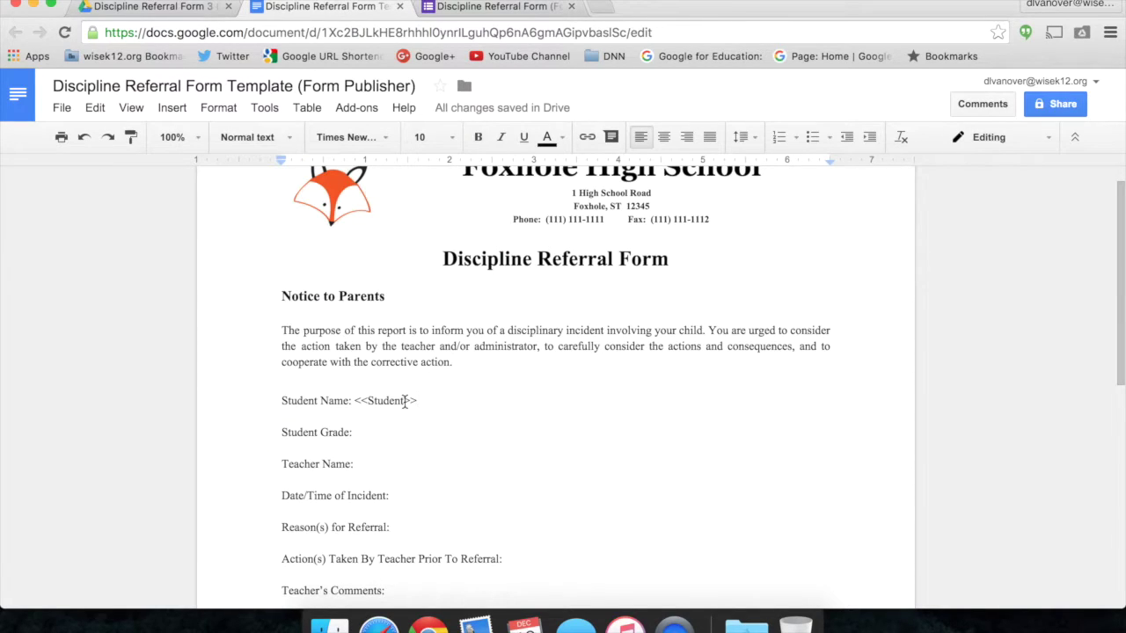
scroll(372, 432, "down", 2)
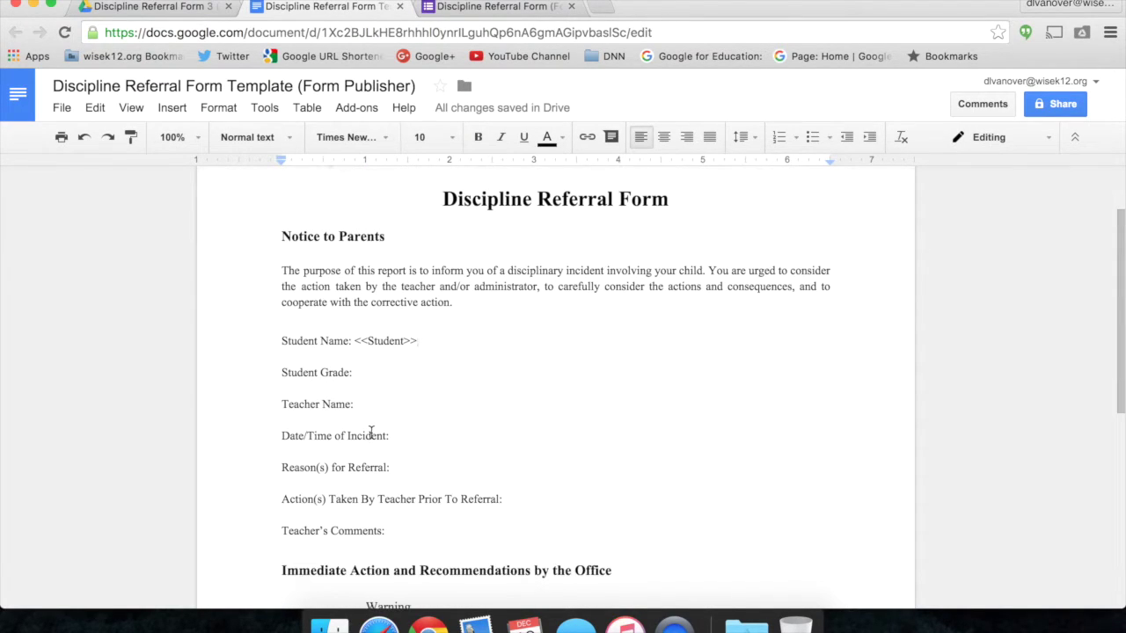
Add <<Student Grade Level>> after 'Student Grade:' and <<Teacher>> after 'Teacher Name:'.
left_click(506, 7)
left_click(326, 7)
left_click(394, 372)
type("<<Student Grade Level>")
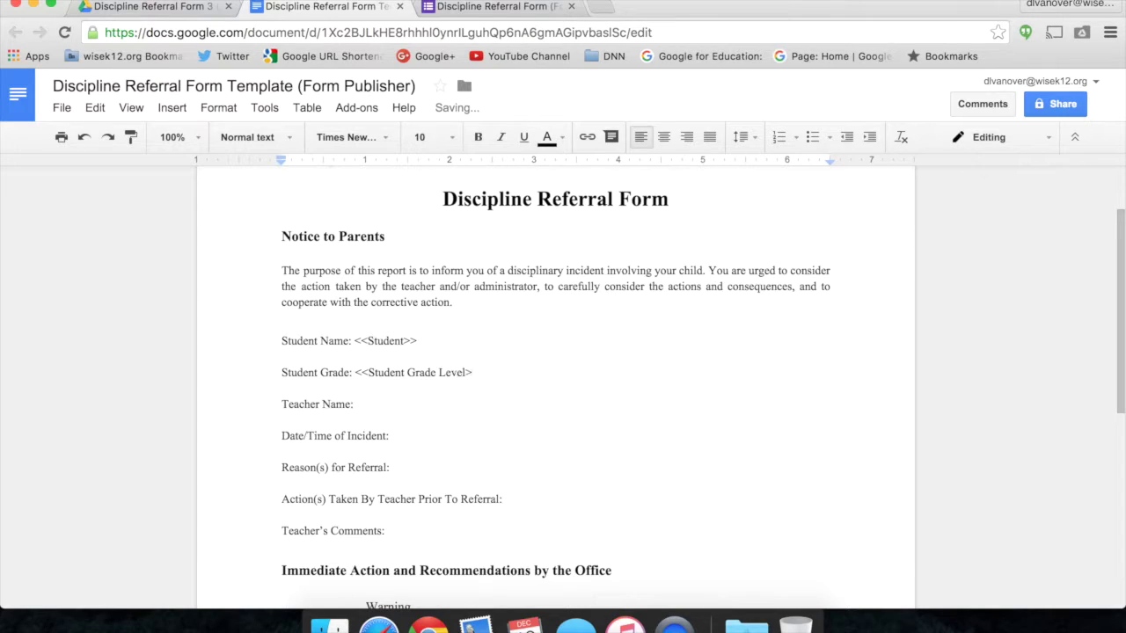
left_click(492, 7)
left_click(322, 7)
left_click(410, 404)
type("<<Teacher>>")
Add <<Date>> <<Time>> after 'Date/Time of Incident:'.
left_click(423, 8)
left_click(325, 7)
left_click(410, 440)
type("<<Date>> <<")
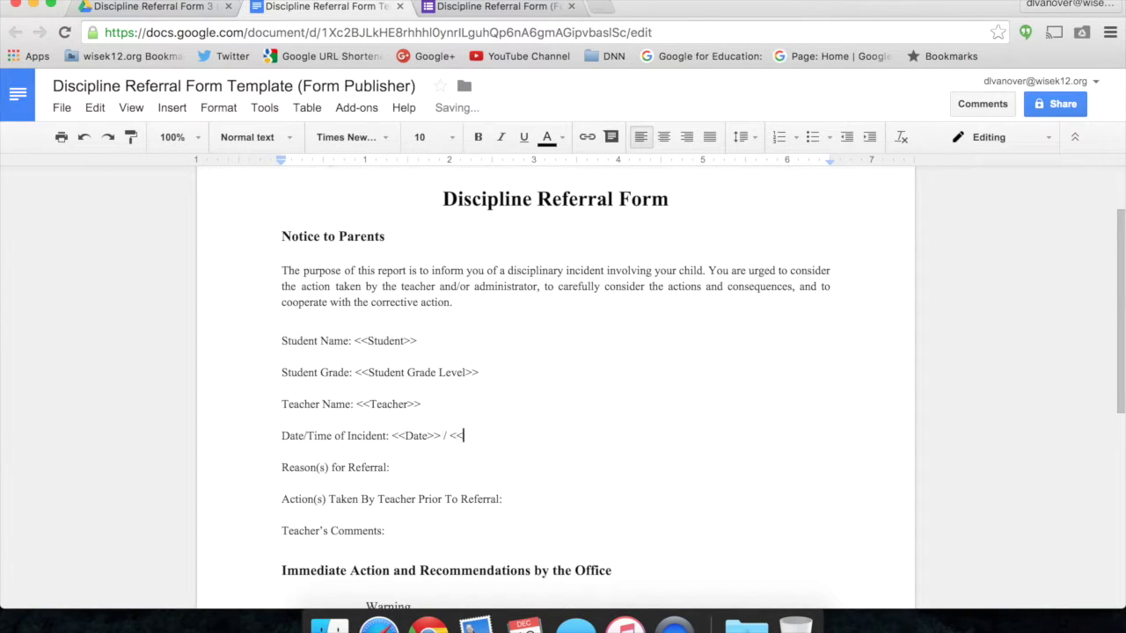
left_click(493, 7)
scroll(405, 325, "down", 3)
left_click(325, 7)
type("Time>>")
Add <<Reason(s) for Referral>> after the 'Reason(s) for Referral:' label.
left_click(429, 467)
left_click(493, 7)
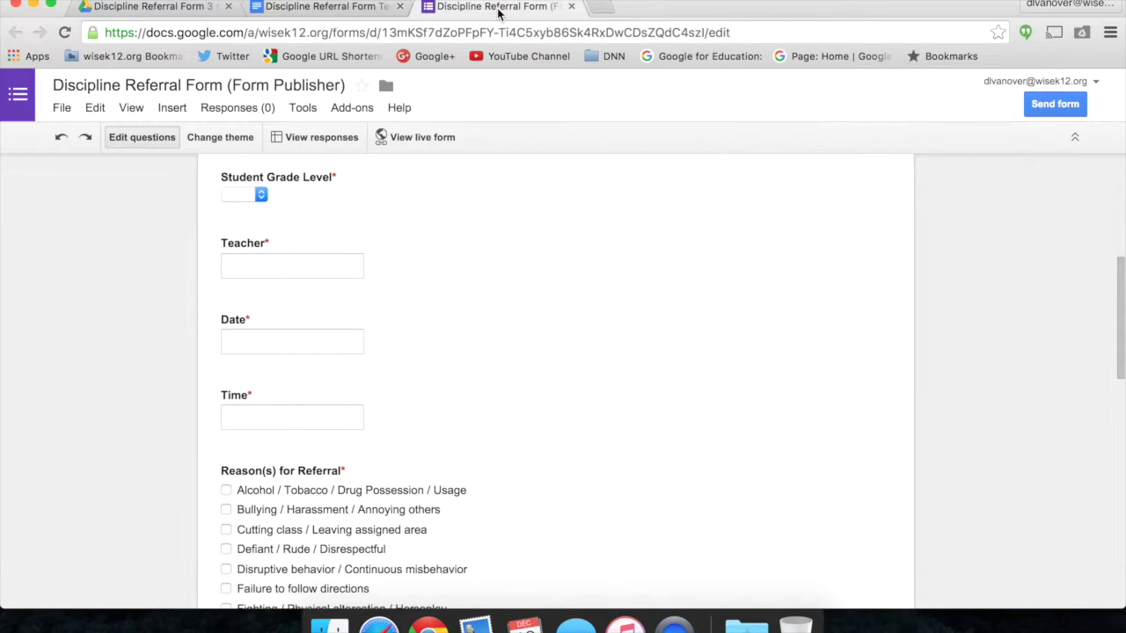
left_click(325, 7)
type("<<Reason(s) for Referral>>")
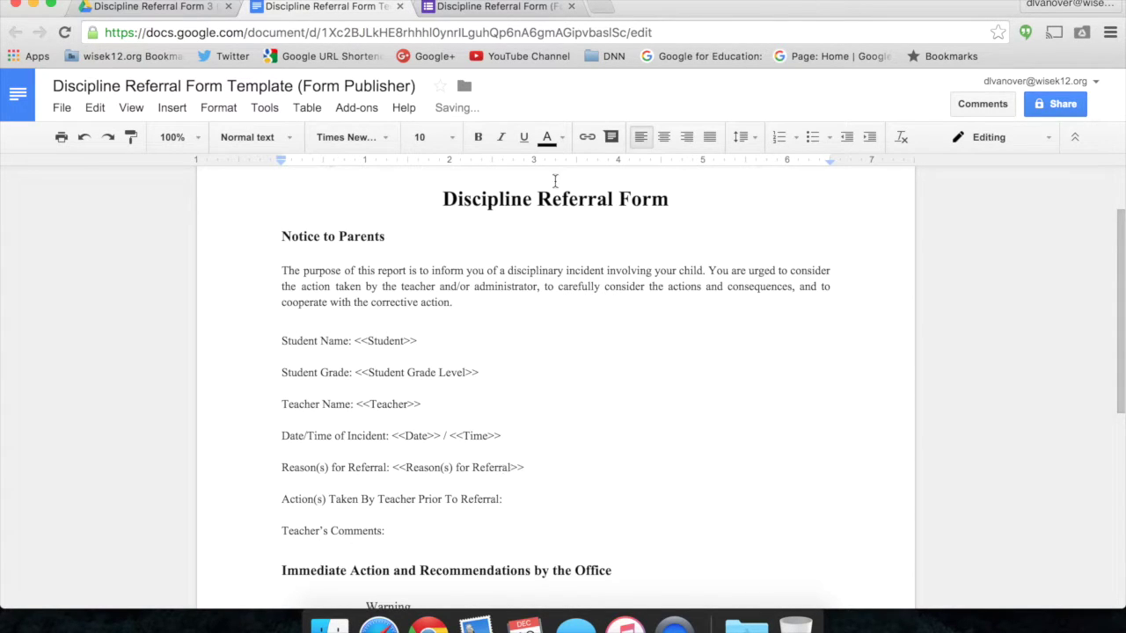
Copy the form's Action(s) Taken question title into the template's Action(s) Taken placeholder.
key("ctrl+Tab")
left_click(502, 428)
key("ctrl+c")
key("ctrl+shift+Tab")
key("Down")
key("ctrl+v")
Insert the <<Teacher Comments>> placeholder using the form's Teacher Comments question title.
key("ctrl+Tab")
scroll(394, 354, "down", 10)
left_click(395, 354)
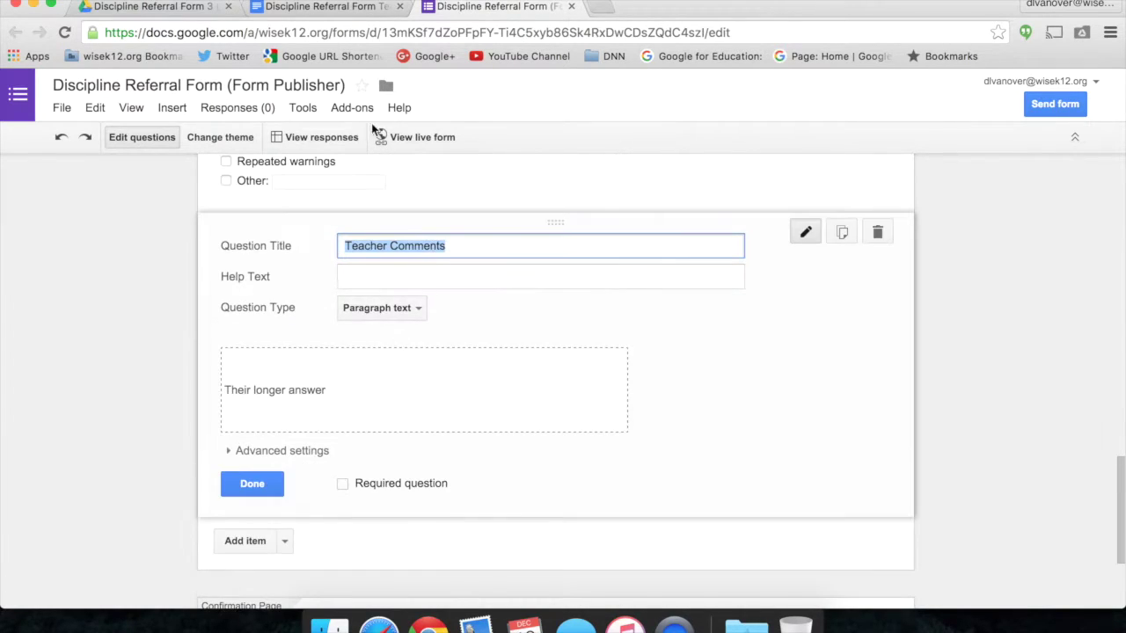
key("ctrl+shift+Tab")
left_click(413, 529)
key("ctrl+v")
scroll(447, 432, "down", 3)
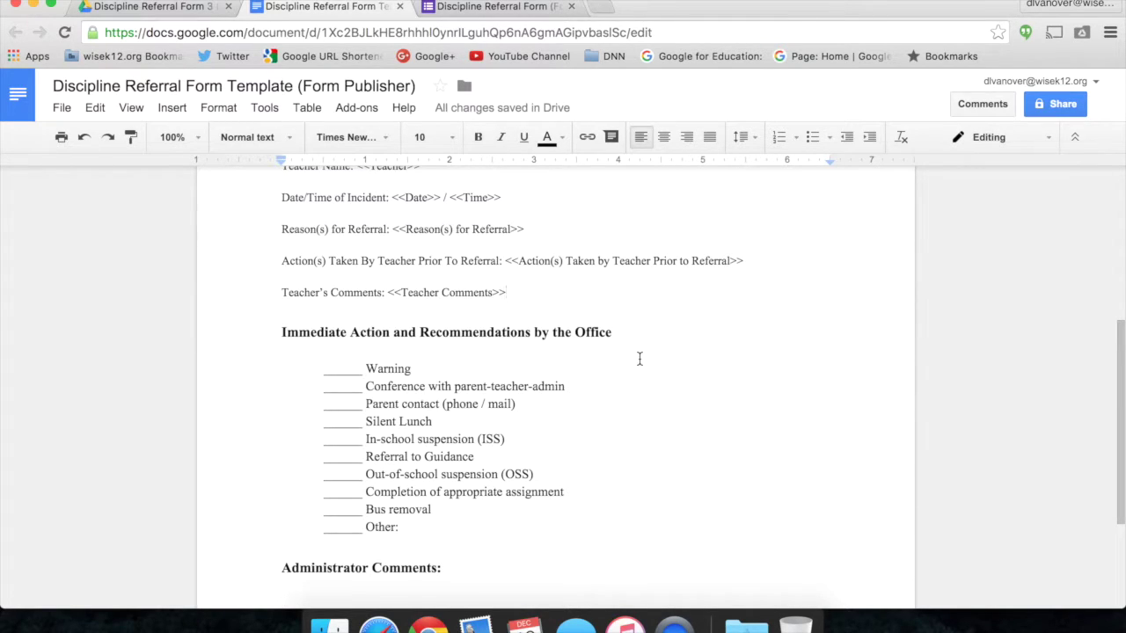
Scroll through the template to double-check all the placeholders.
scroll(639, 358, "down", 2)
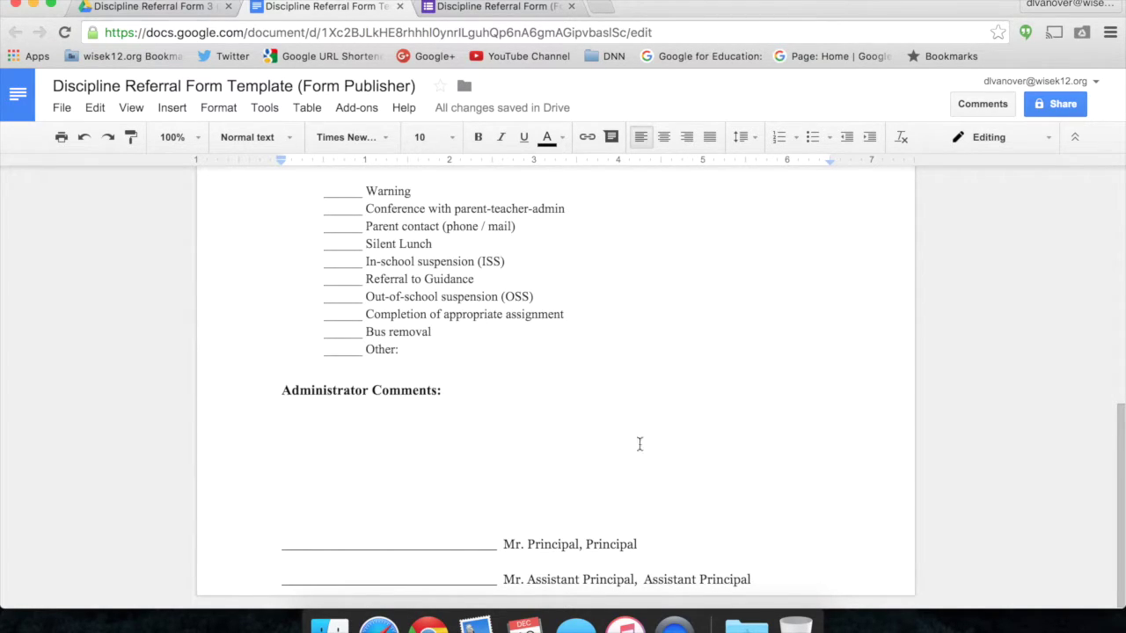
scroll(685, 377, "up", 2)
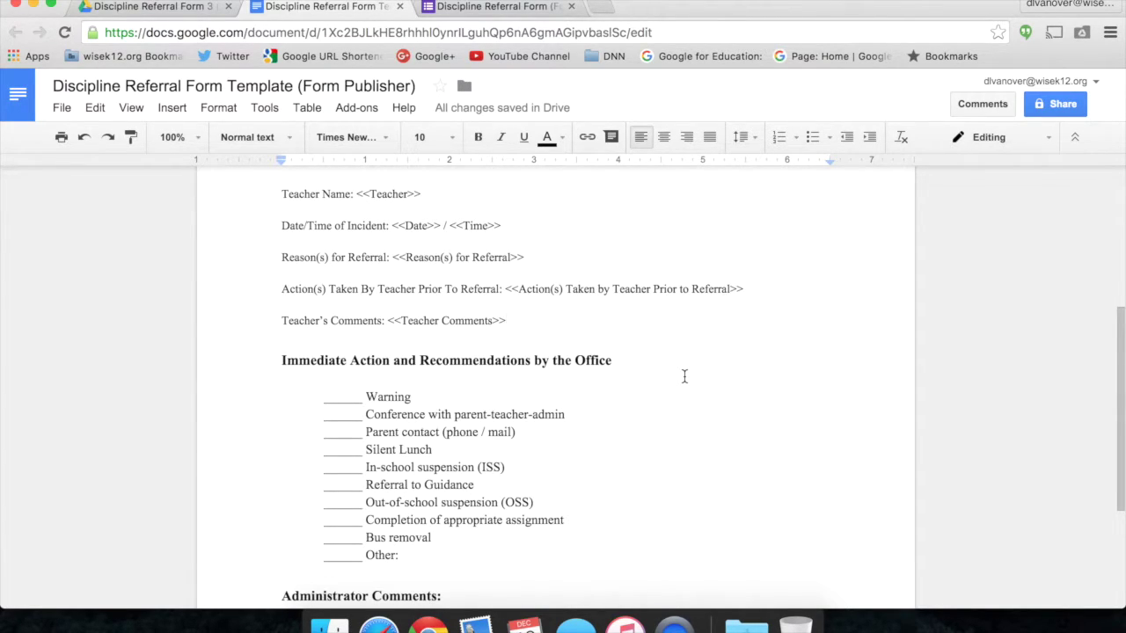
scroll(684, 376, "up", 5)
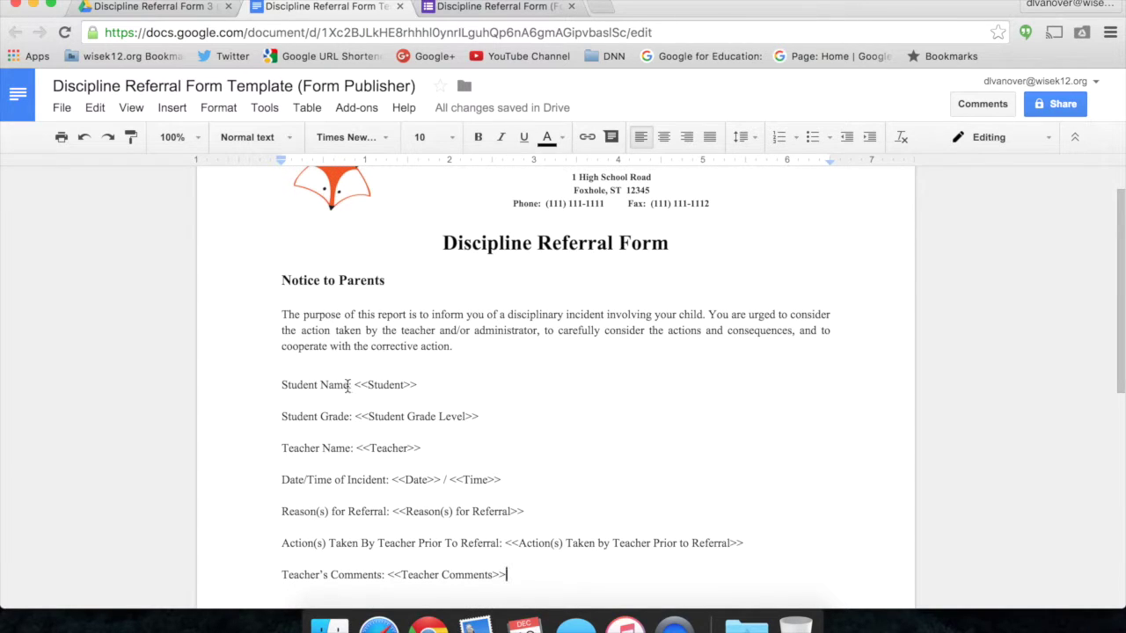
Return to the Discipline Referral Form editor and open its Add-ons menu.
left_click(497, 7)
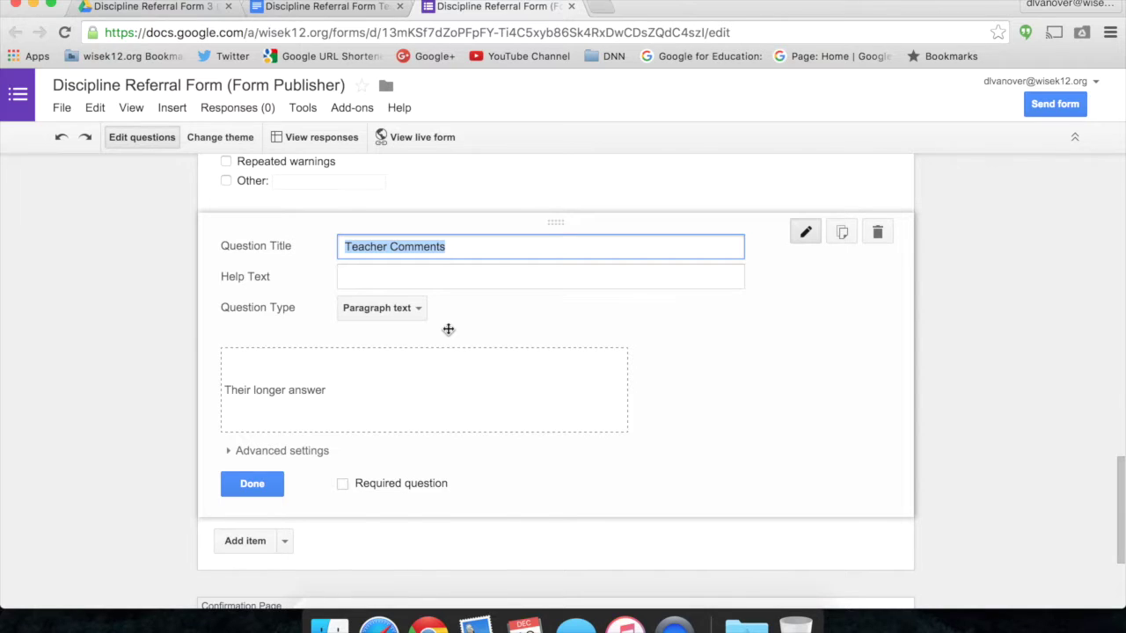
key("ctrl+shift+Tab")
left_click(494, 8)
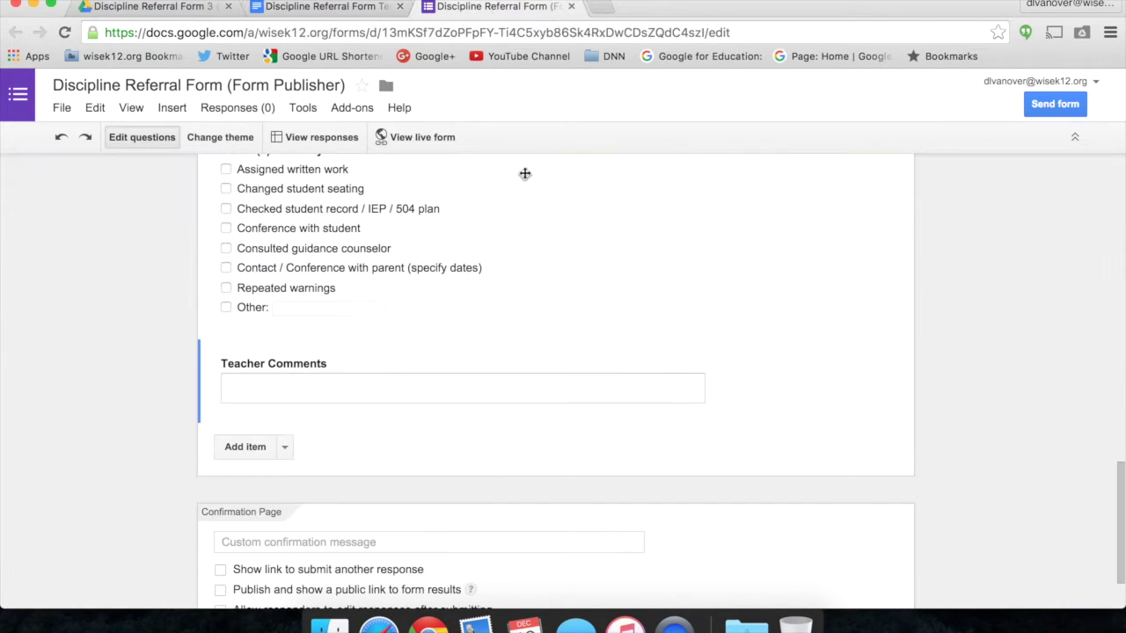
scroll(562, 349, "up", 15)
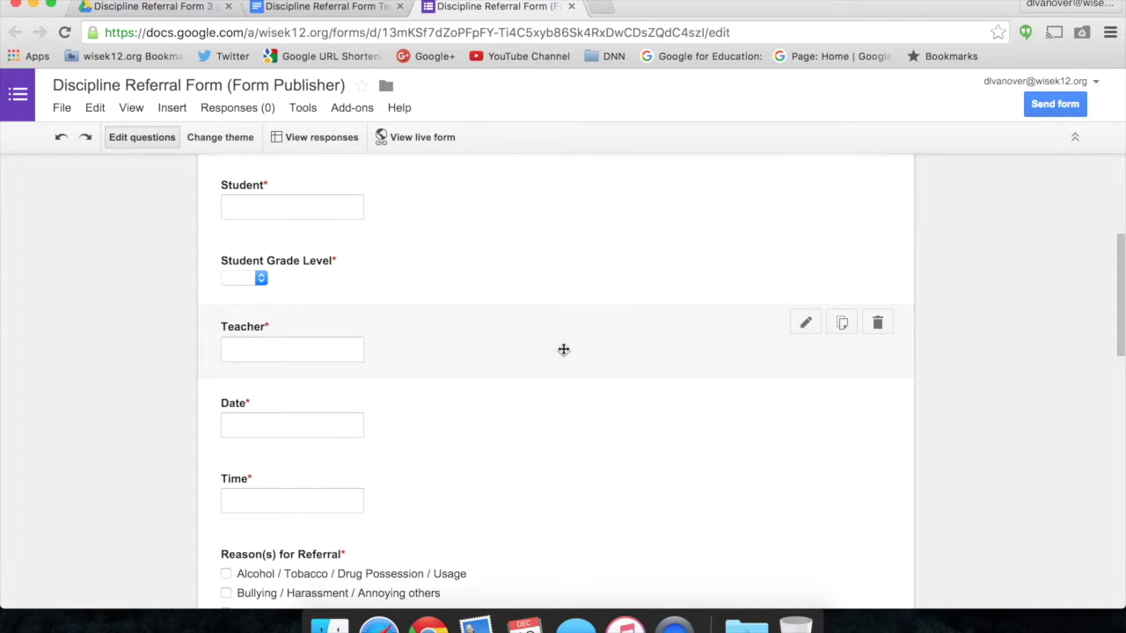
scroll(563, 349, "up", 5)
left_click(354, 115)
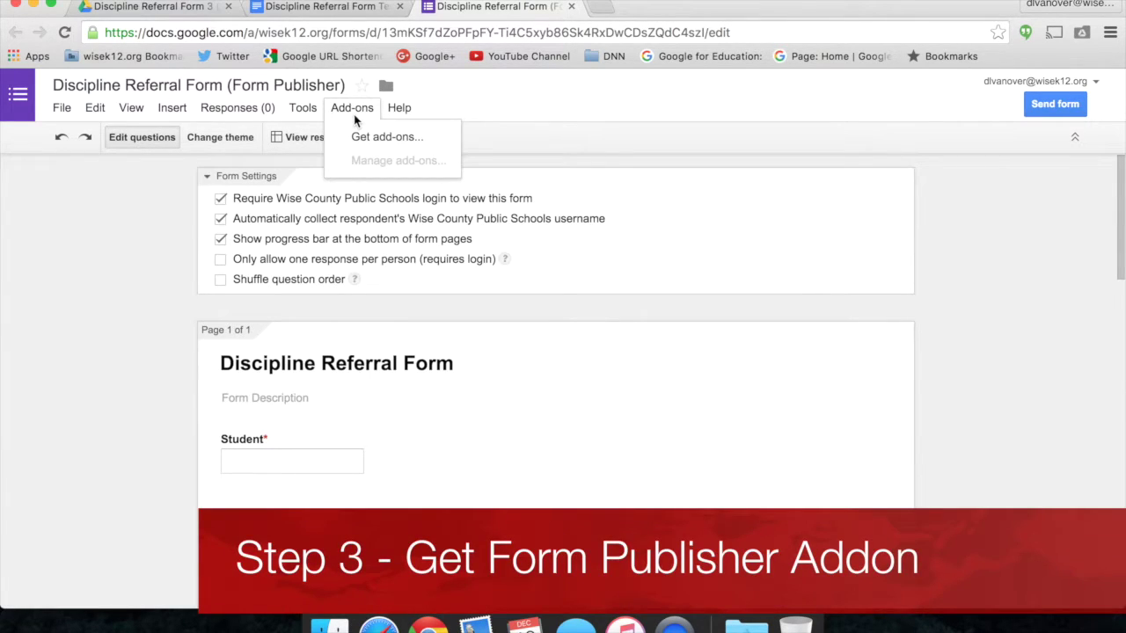
Open Get add-ons and browse the Google Forms add-on store.
left_click(369, 138)
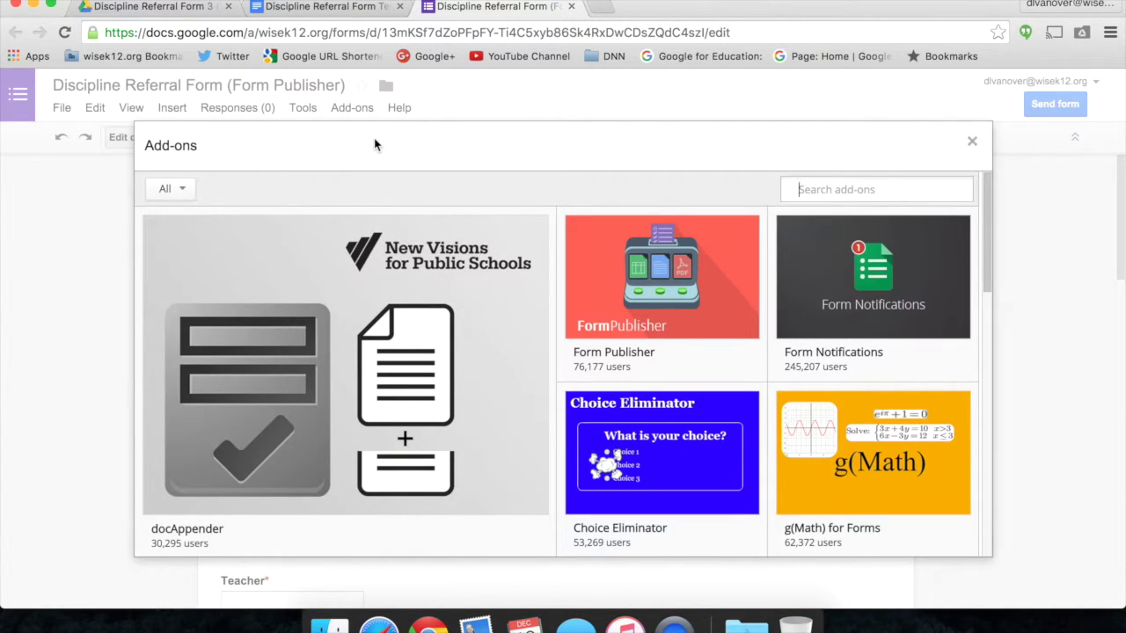
scroll(654, 430, "down", 5)
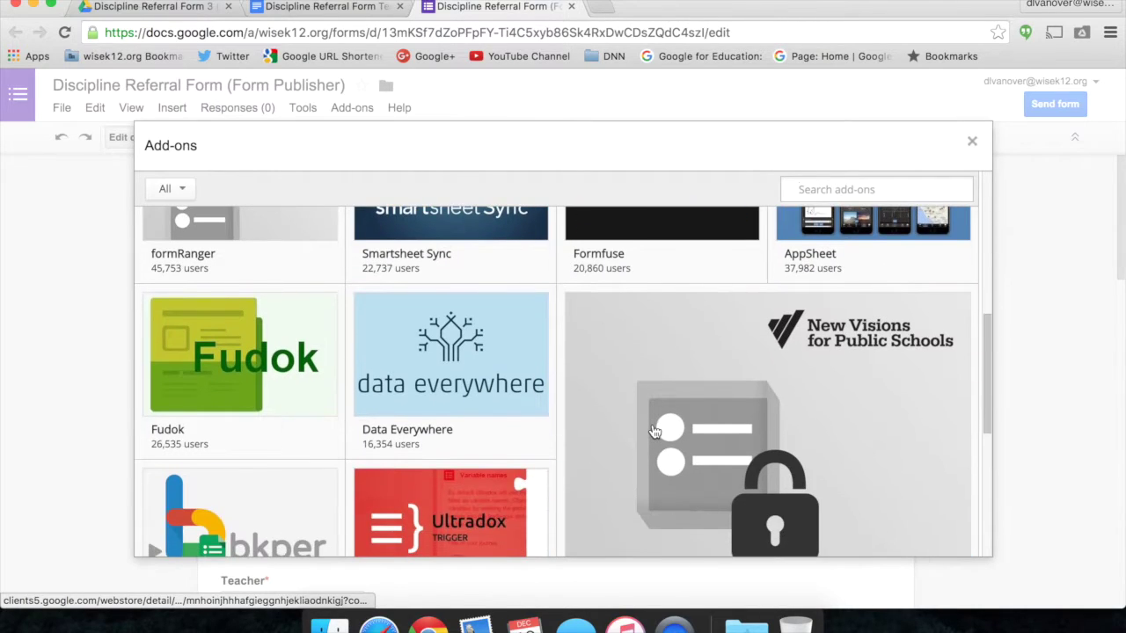
mouse_move(654, 431)
scroll(654, 431, "down", 2)
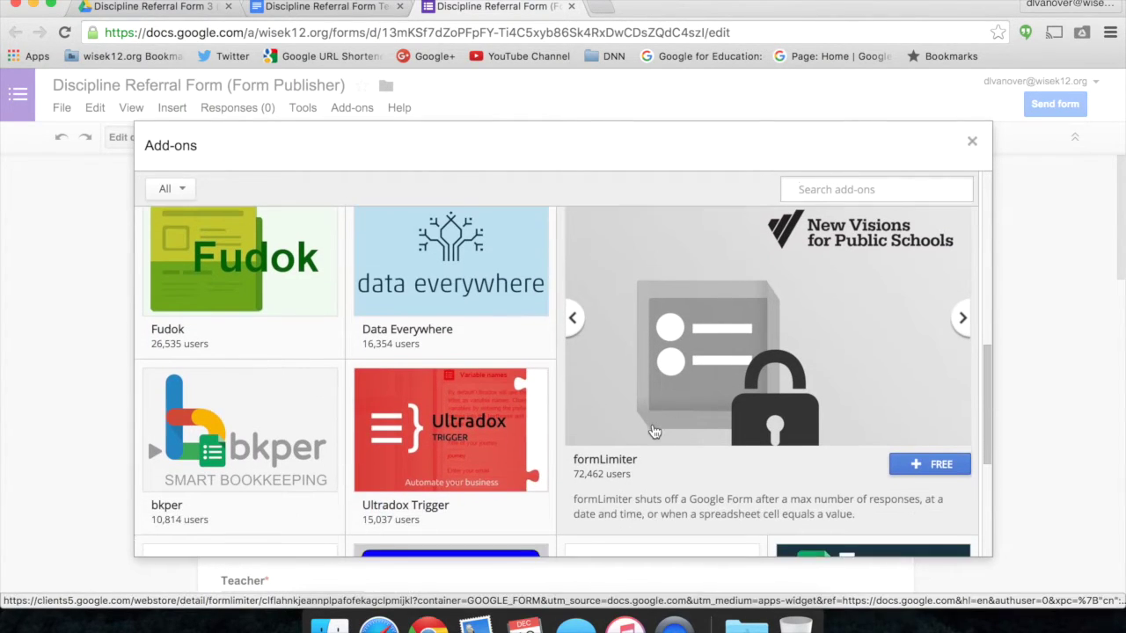
scroll(655, 431, "up", 3)
scroll(655, 431, "down", 5)
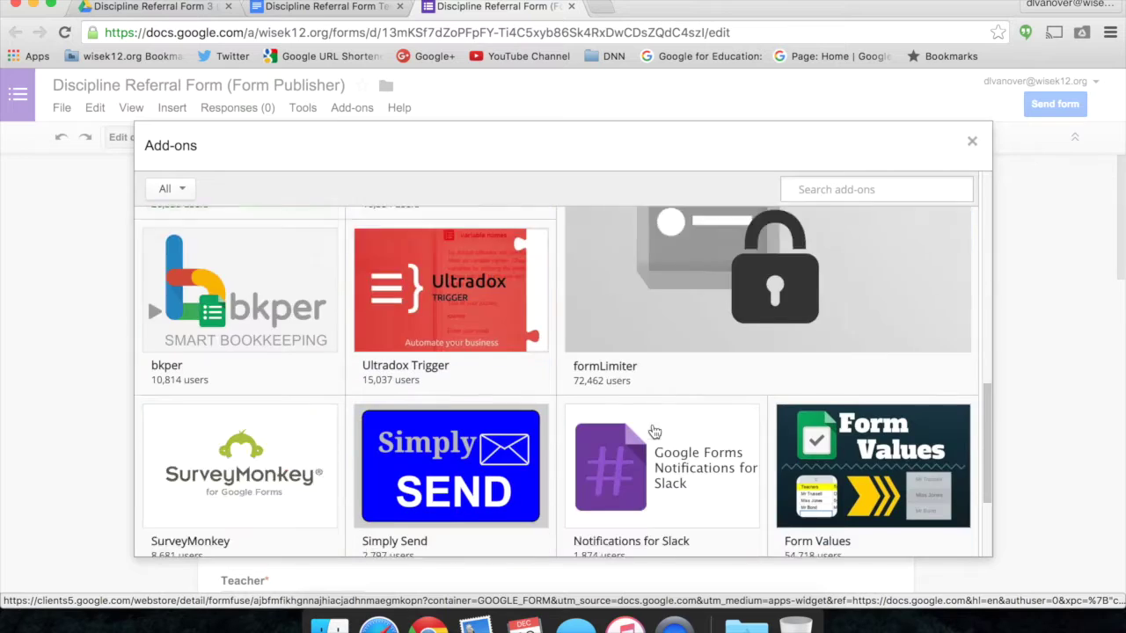
scroll(654, 431, "down", 3)
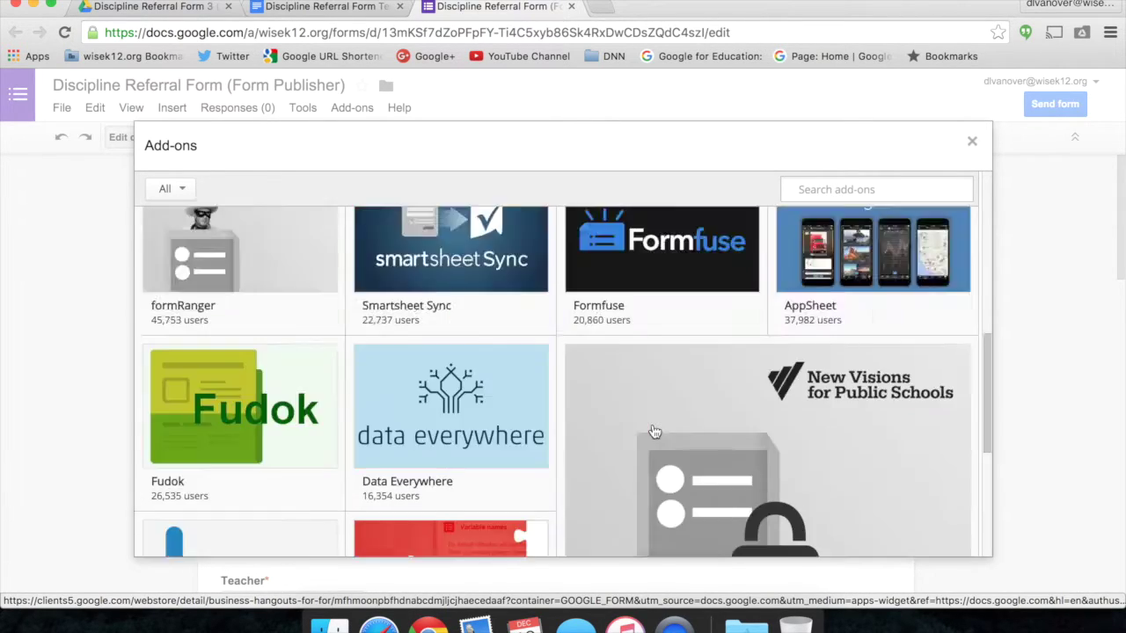
scroll(654, 430, "up", 5)
Search the store for 'form publisher' and install the free Form Publisher add-on.
left_click(877, 190)
type("form publisher")
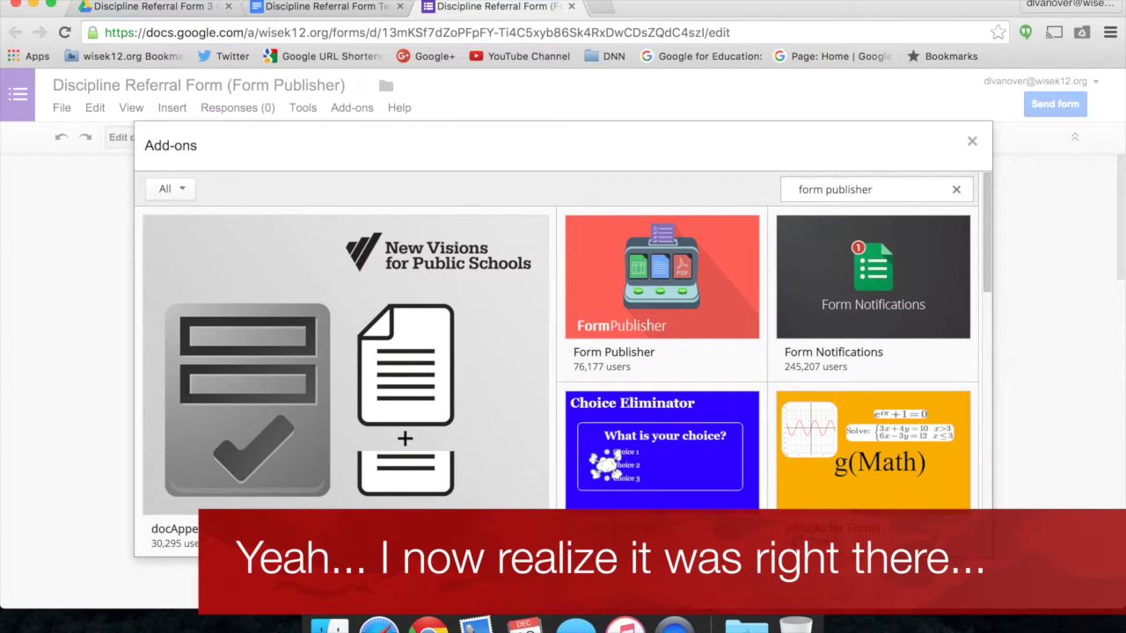
key("Return")
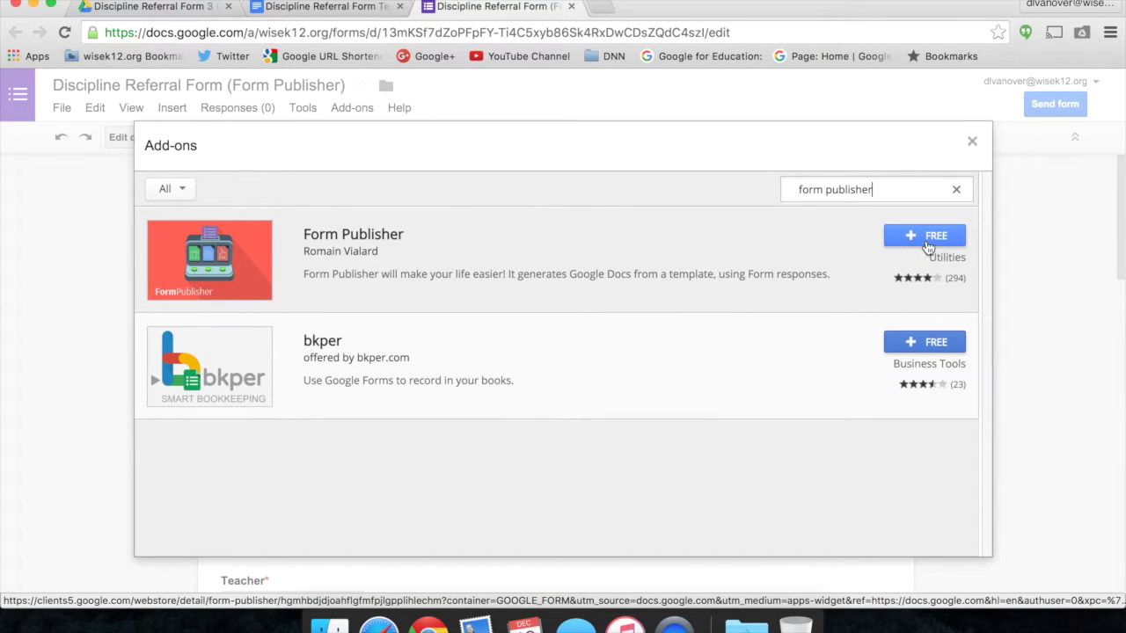
left_click(925, 240)
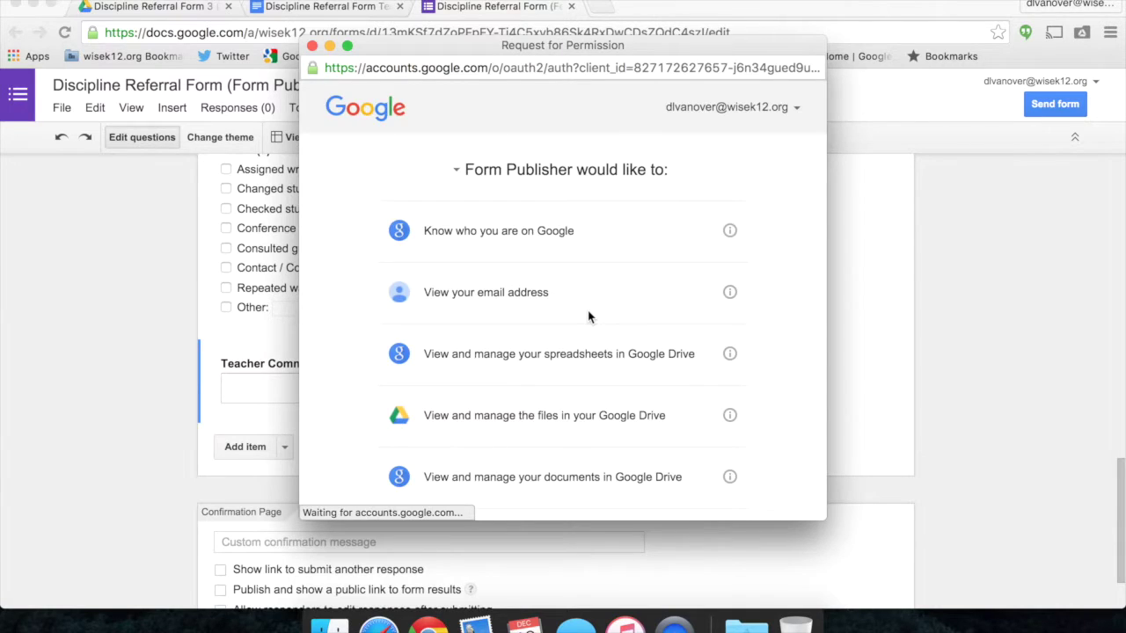
Allow Form Publisher's requested access to Drive files and documents.
scroll(590, 316, "down", 5)
scroll(589, 316, "down", 4)
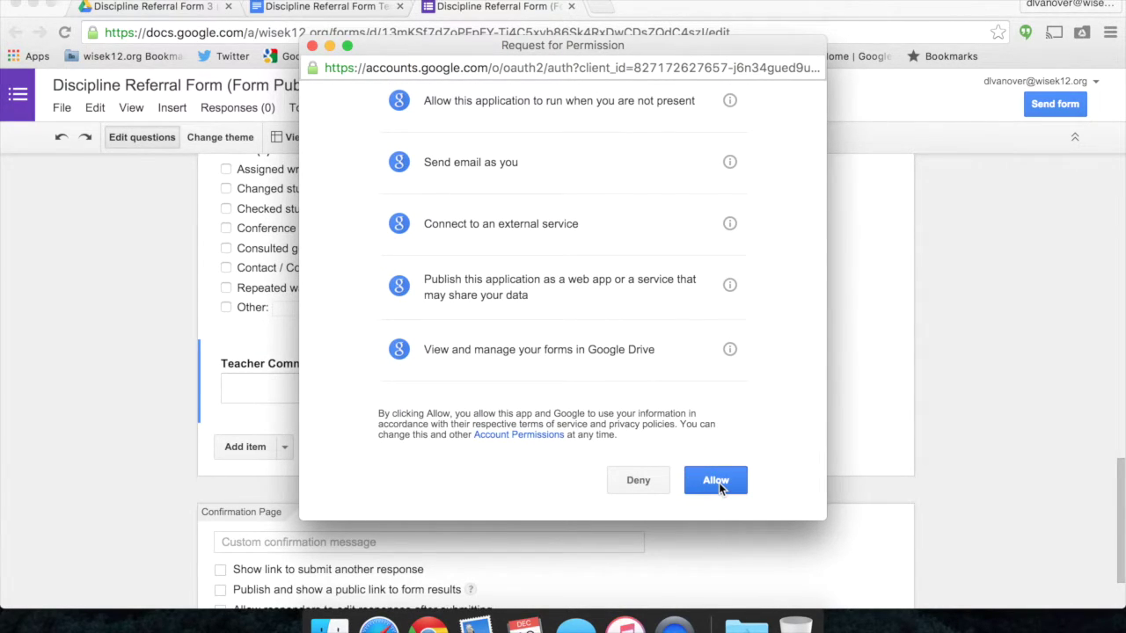
left_click(719, 483)
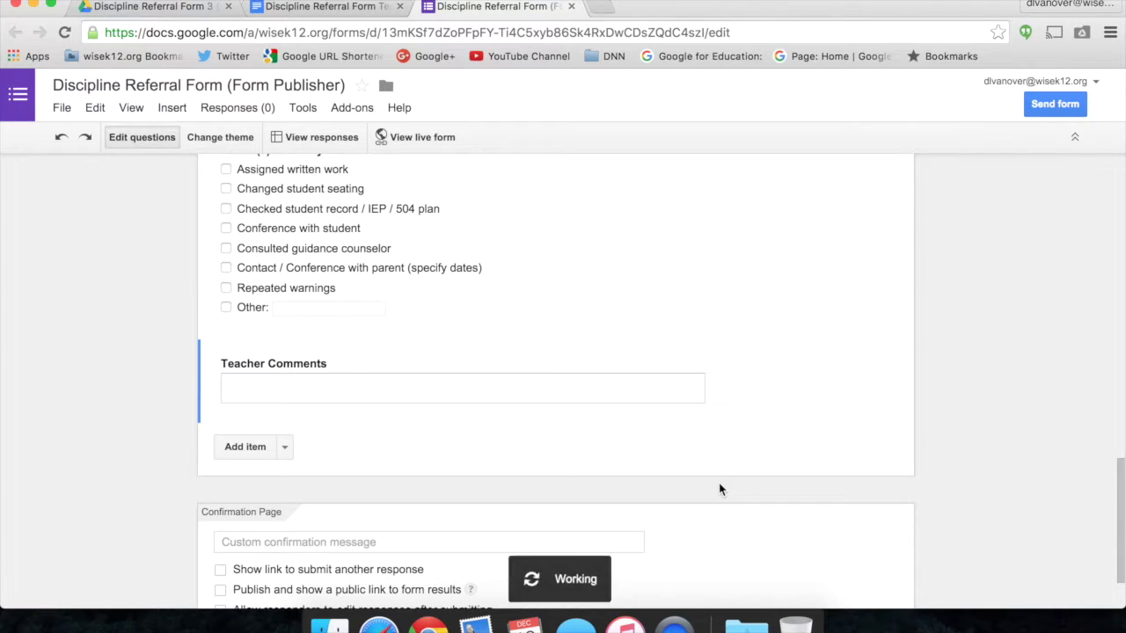
Start Form Publisher from Add-ons, choose Documents generation, and confirm an existing template.
left_click(351, 107)
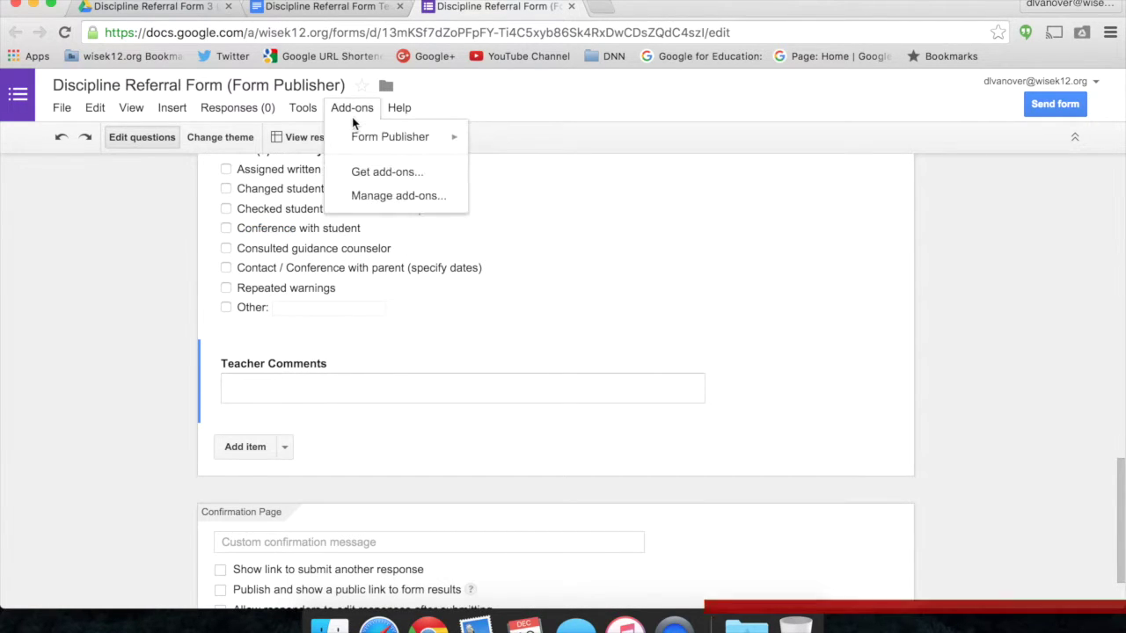
mouse_move(358, 140)
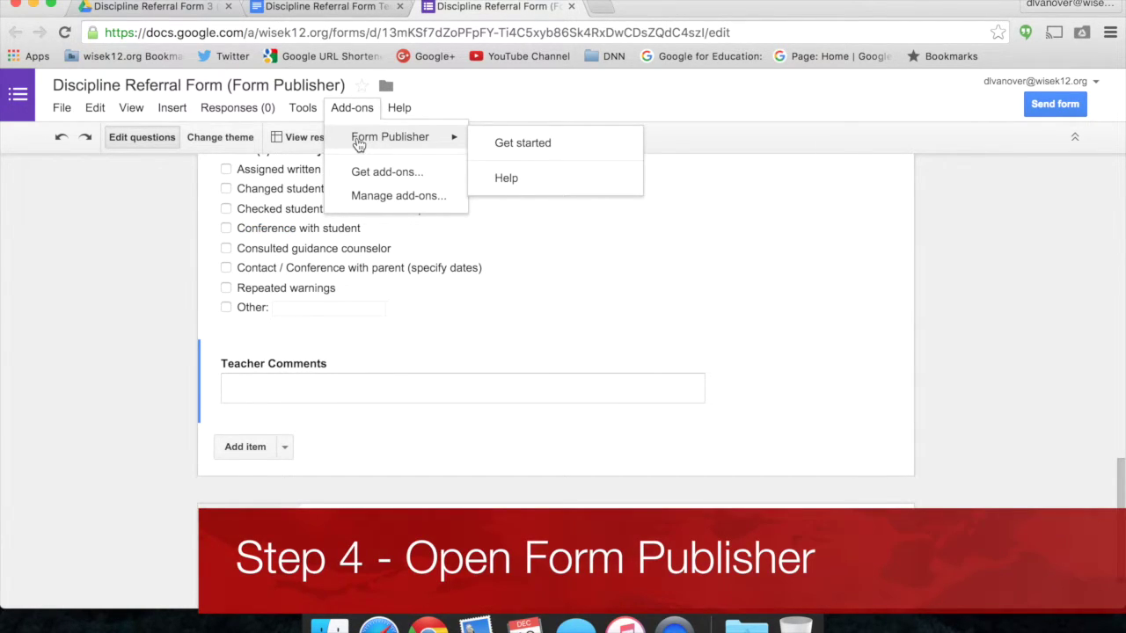
left_click(503, 143)
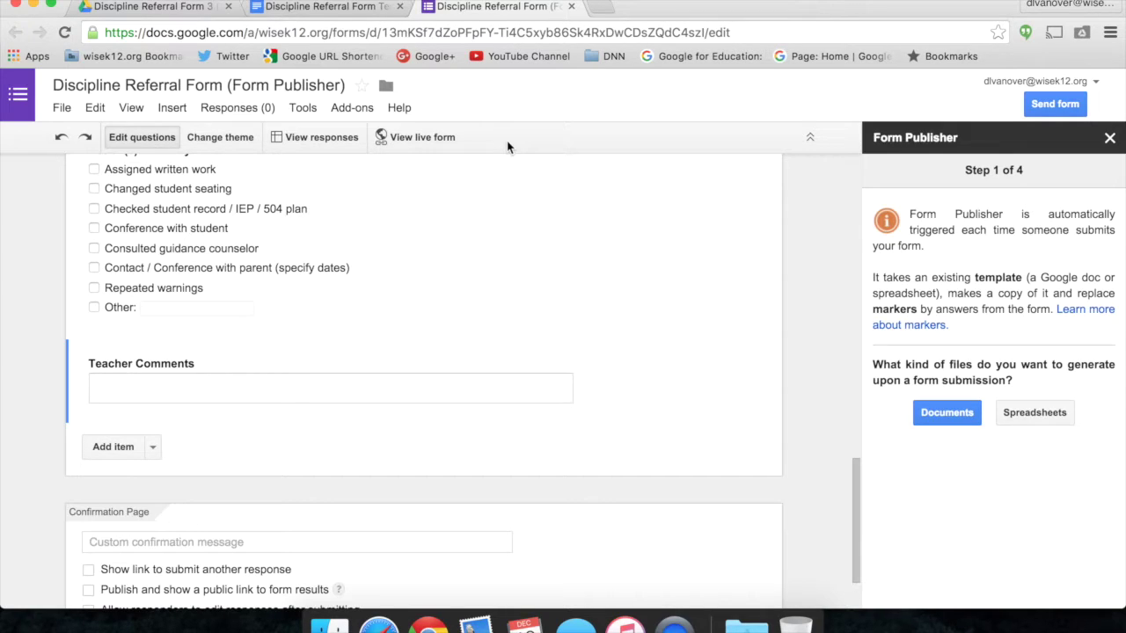
left_click(941, 416)
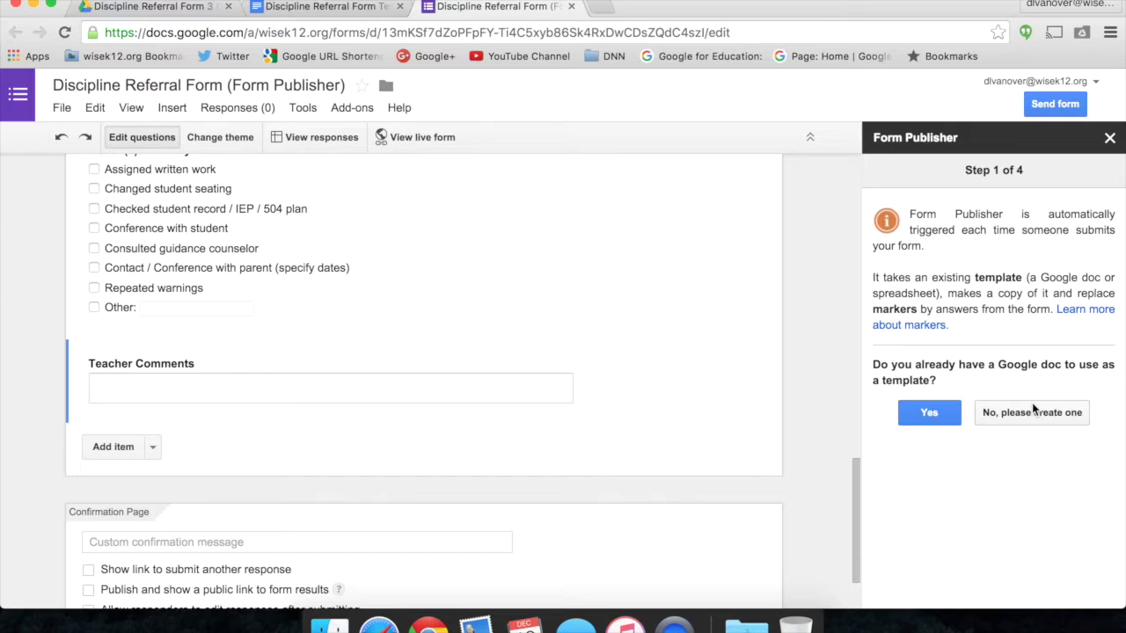
left_click(932, 417)
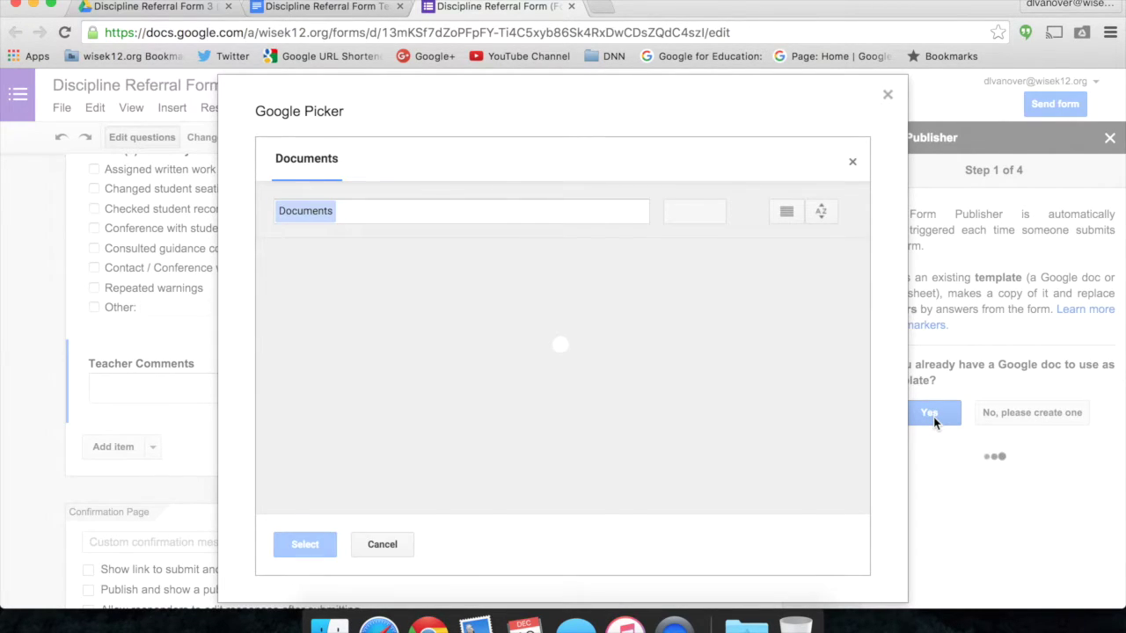
Pick Discipline Referral Form Template (Form Publisher) via a 'Template' search and review its 8 matched markers.
type("Template")
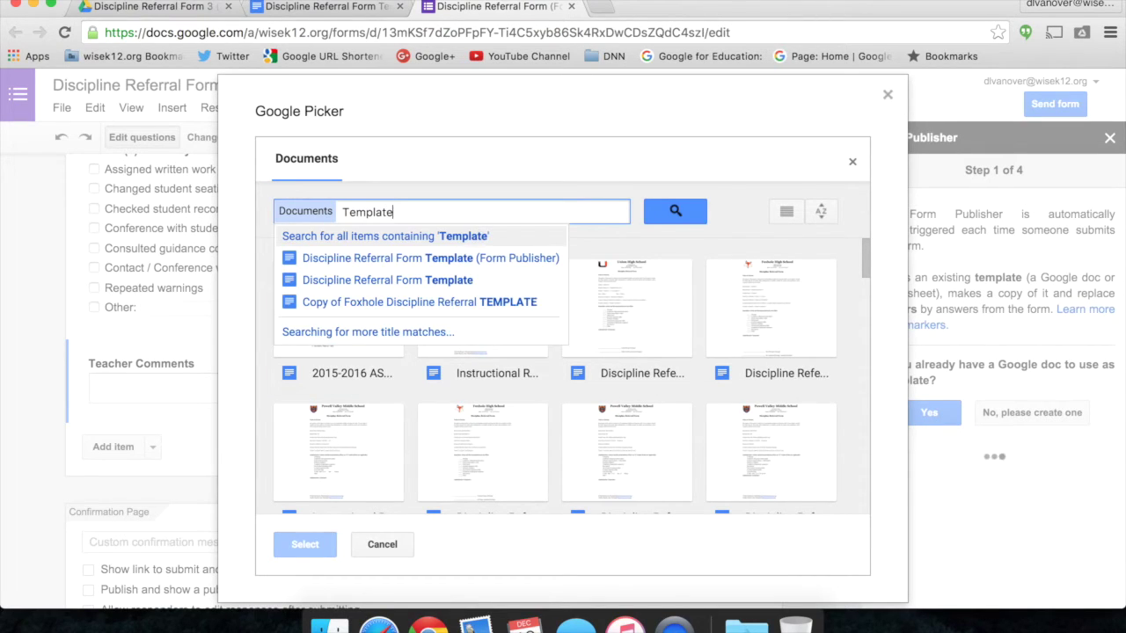
left_click(505, 257)
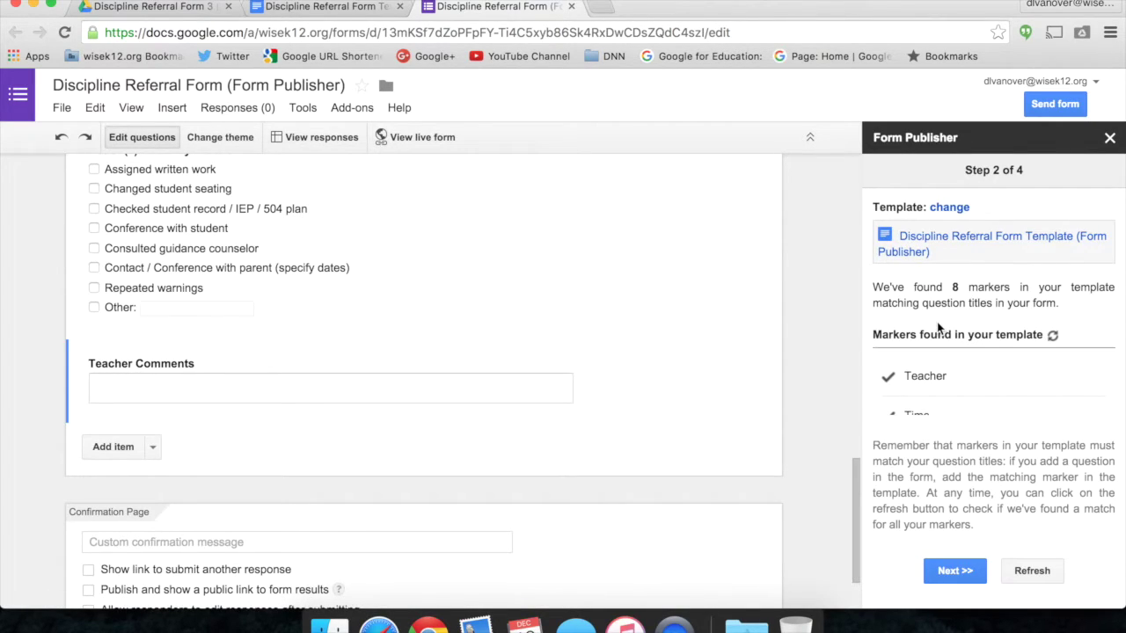
scroll(949, 374, "down", 3)
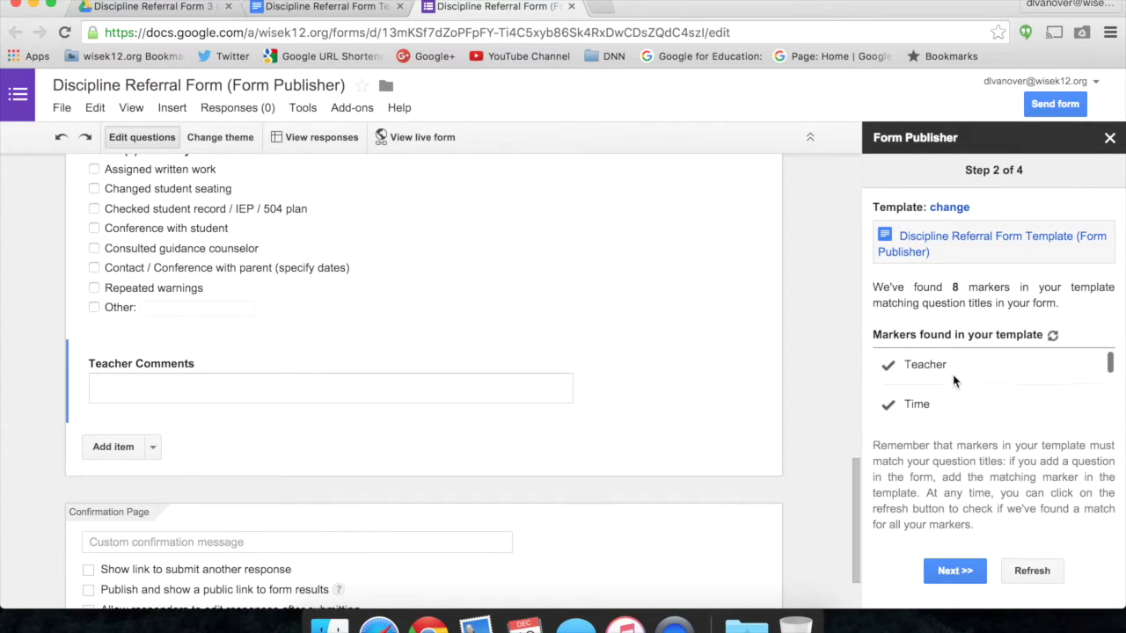
scroll(953, 381, "down", 5)
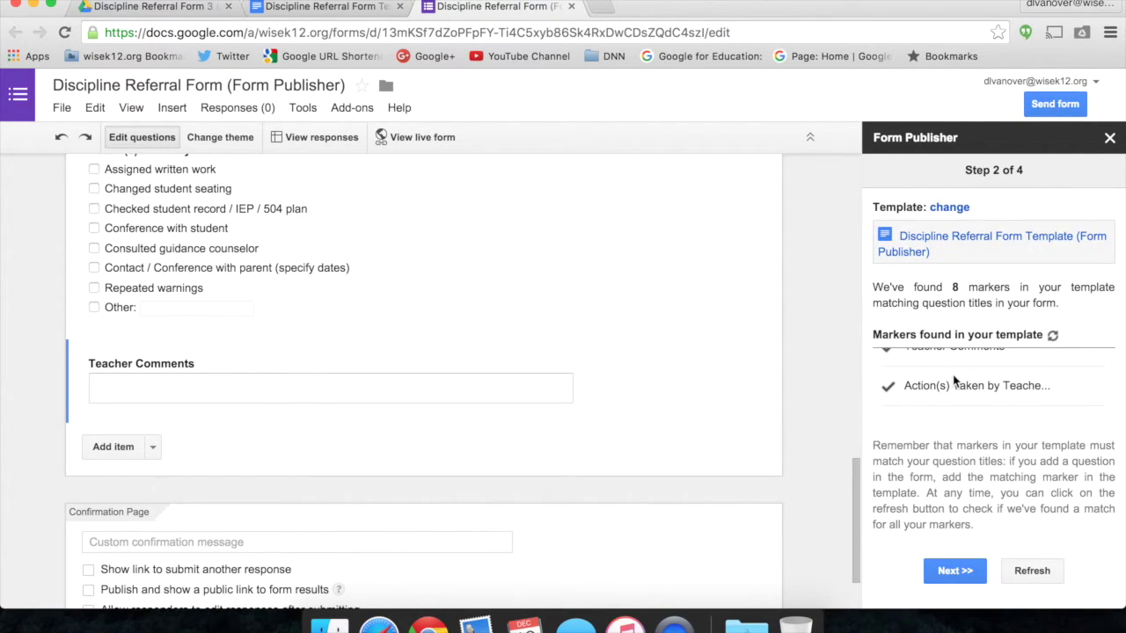
scroll(954, 380, "up", 8)
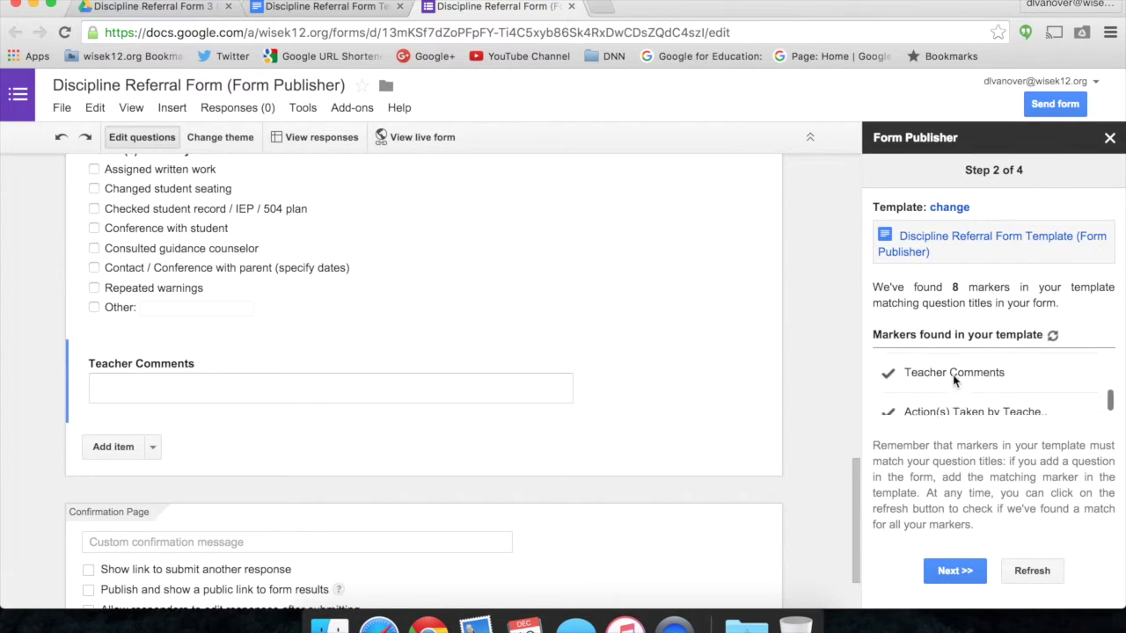
scroll(954, 380, "down", 1)
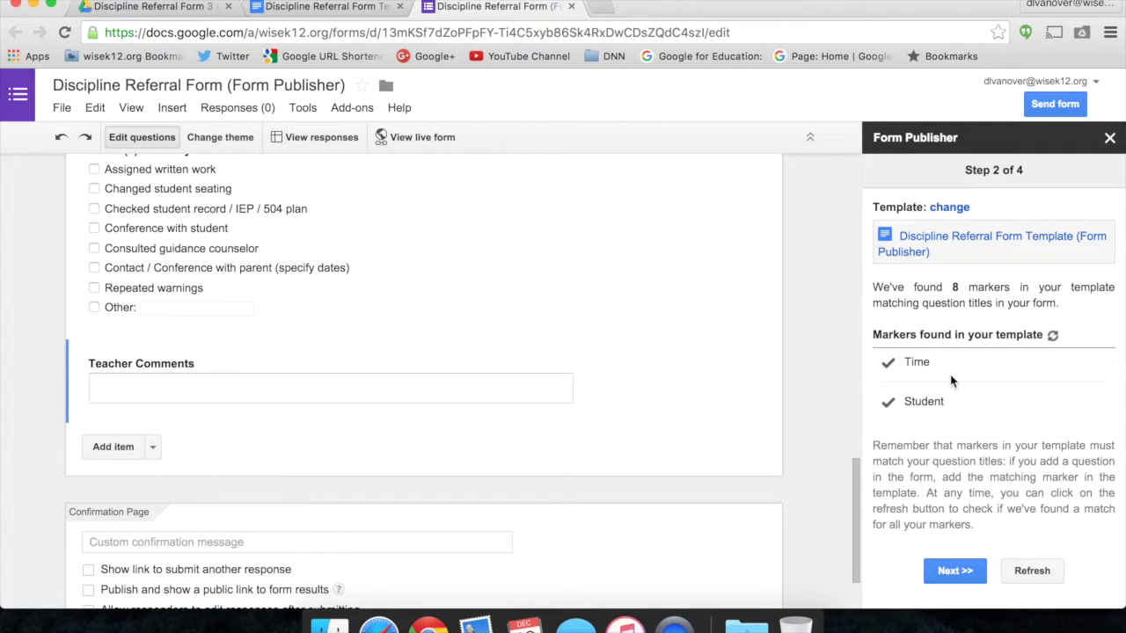
scroll(951, 380, "down", 1)
scroll(951, 380, "up", 1)
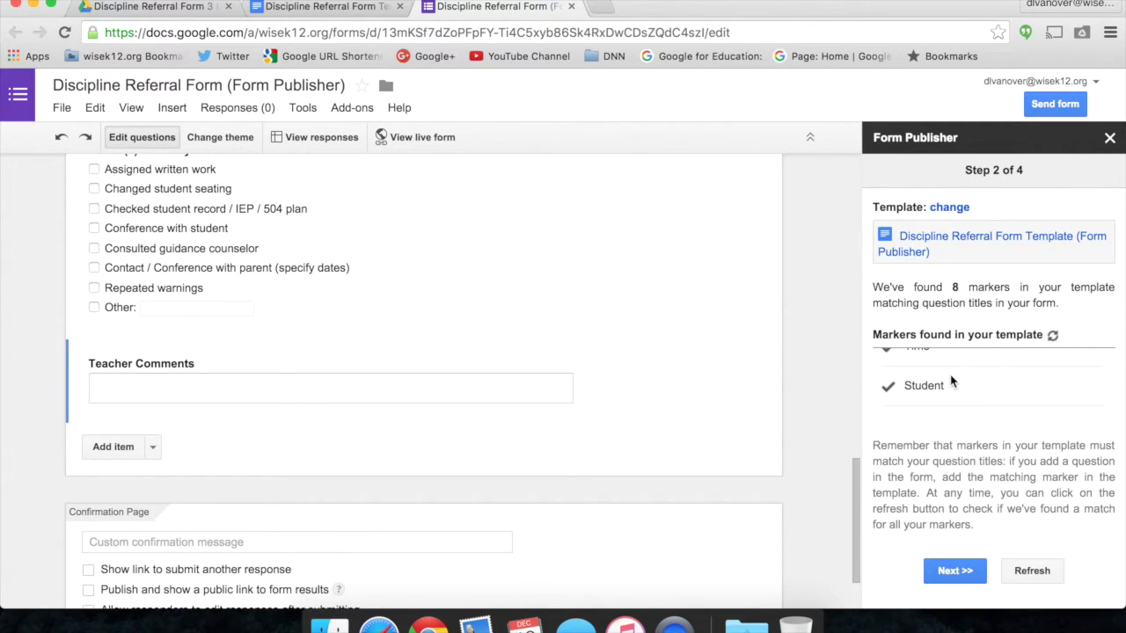
scroll(951, 380, "down", 1)
Confirm an existing output folder and select Discipline Referral Form 3 (Form Publisher).
left_click(942, 572)
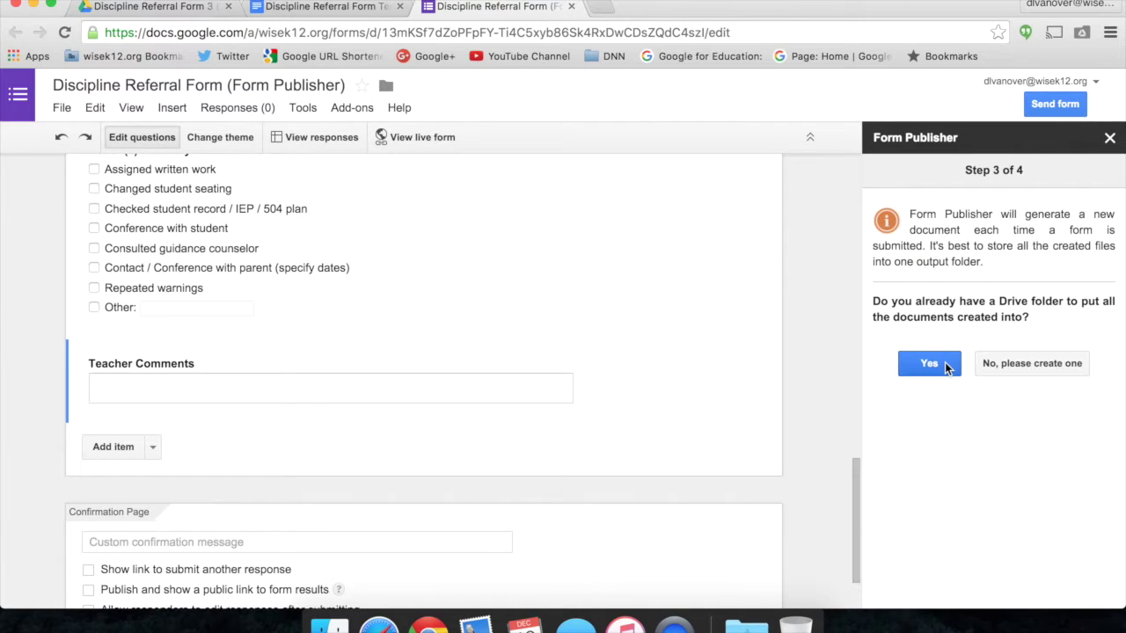
left_click(946, 368)
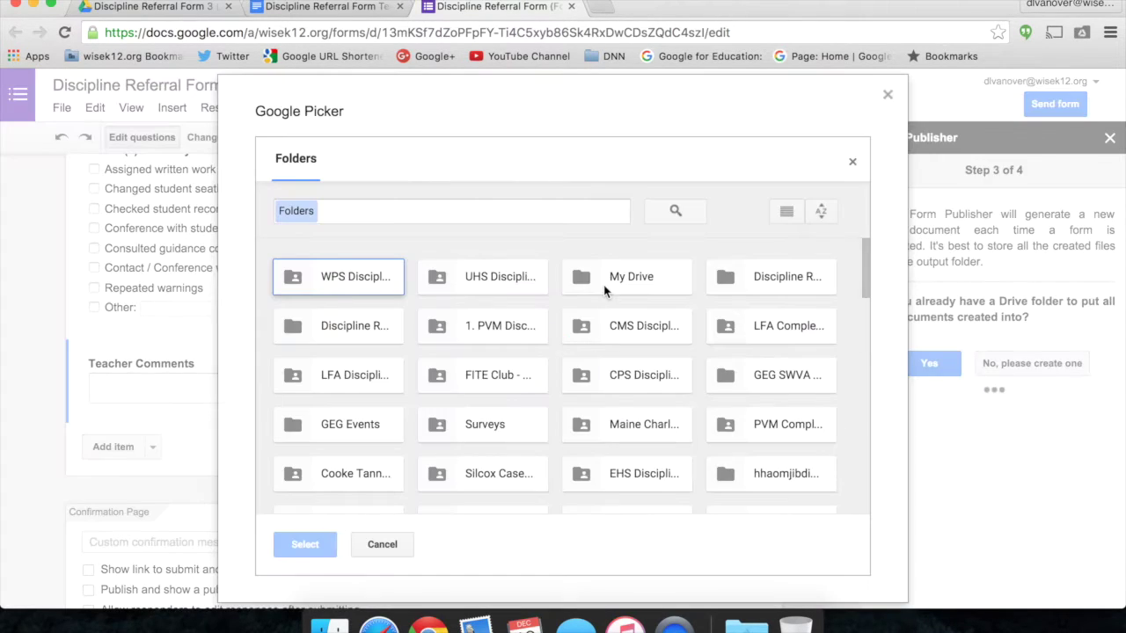
scroll(475, 334, "down", 3)
scroll(422, 334, "up", 3)
left_click(338, 326)
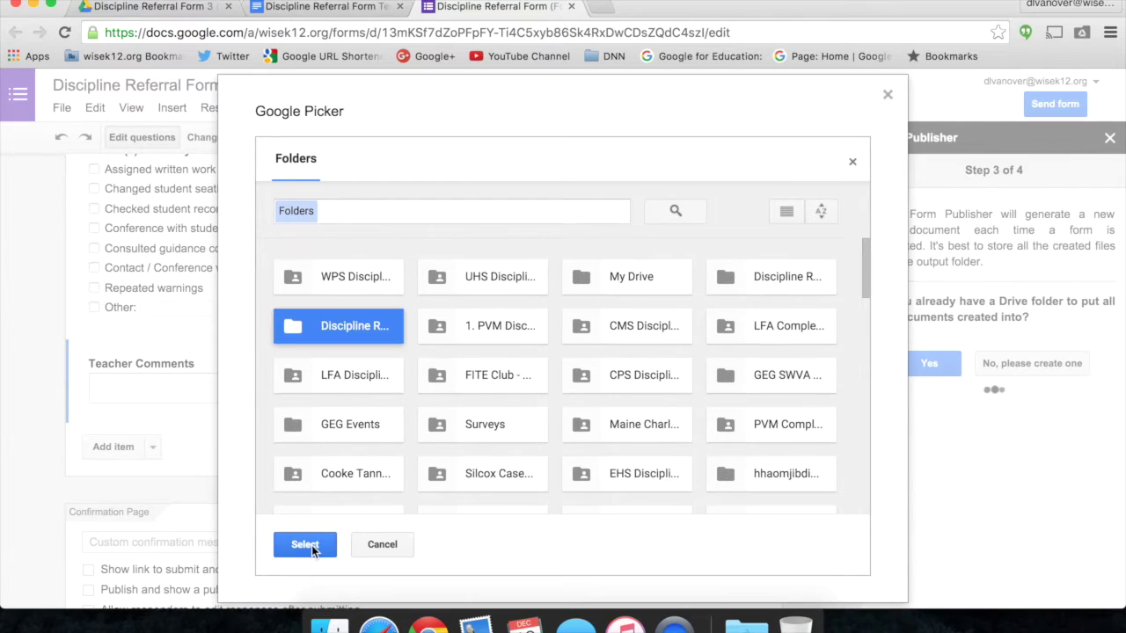
left_click(313, 547)
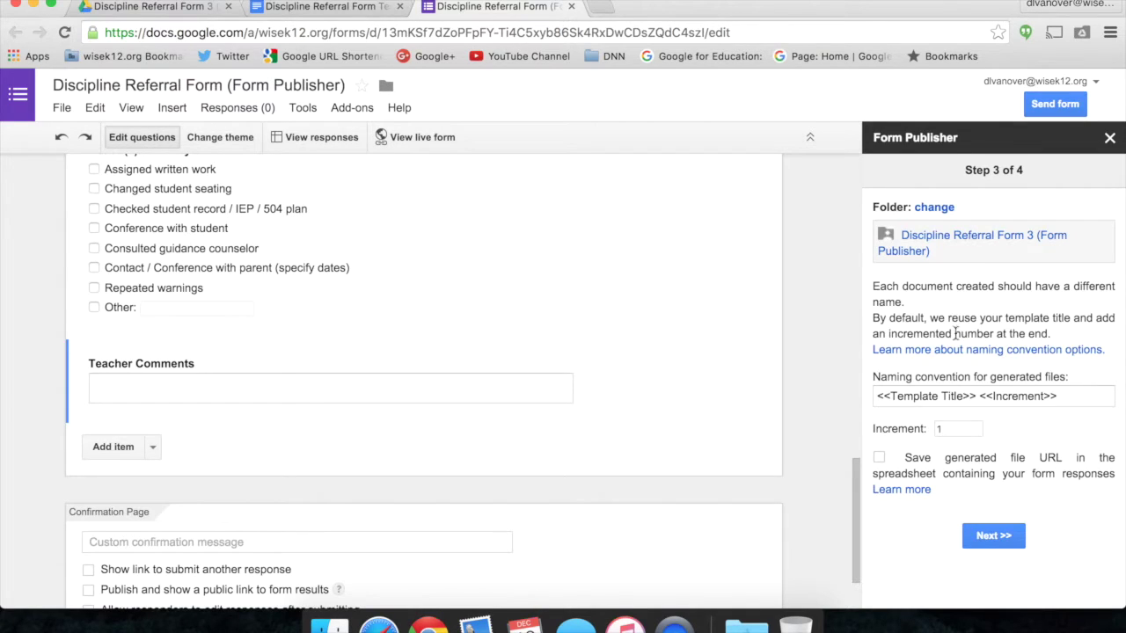
Set file naming to 'Discipline Referral Form for <<Student>>' and tick Save generated file URL.
left_click(977, 395)
scroll(792, 339, "up", 10)
scroll(791, 343, "up", 8)
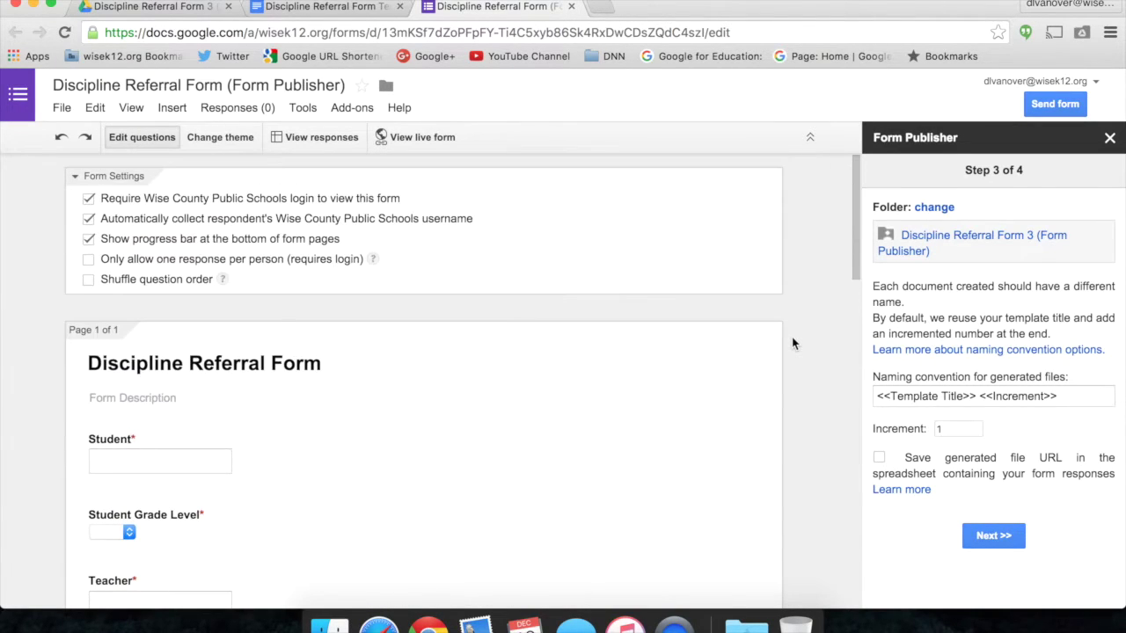
left_click(1064, 400)
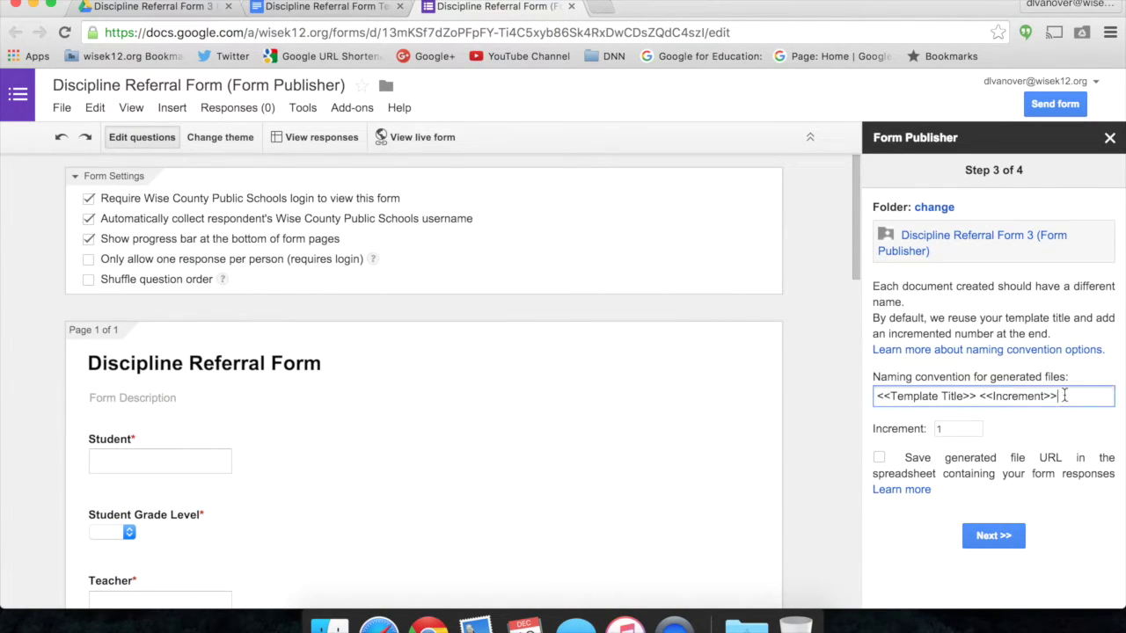
key("super+a")
type("Discipline Referral Form for")
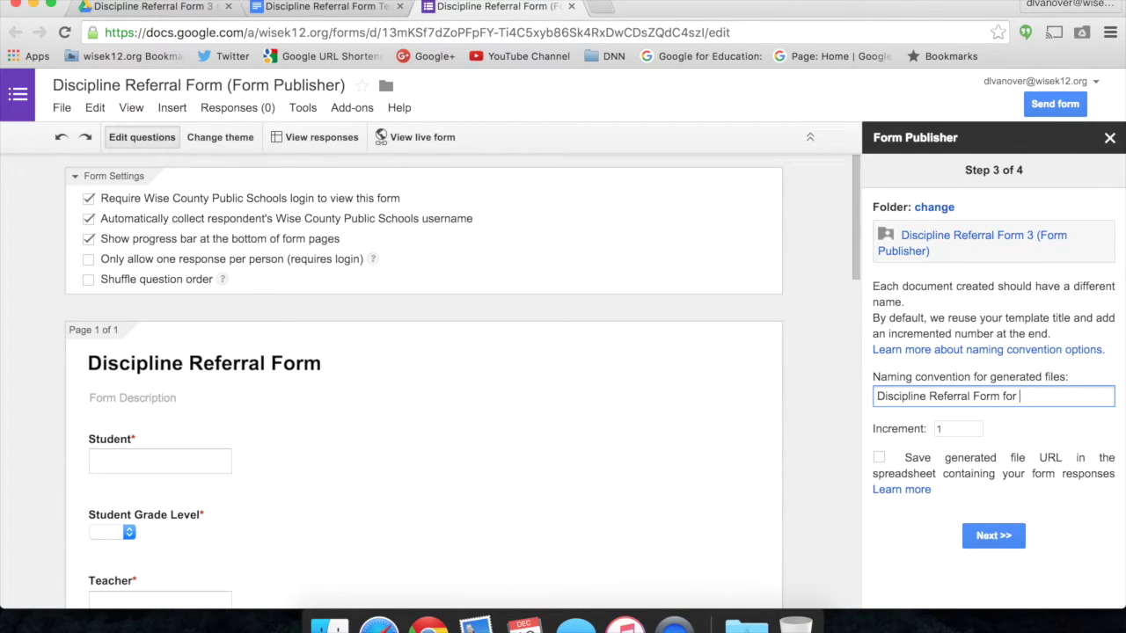
type("<<Student>>")
left_click(879, 457)
On the sharing step, add editor, commenter, viewer and PDF recipient address fields.
left_click(995, 538)
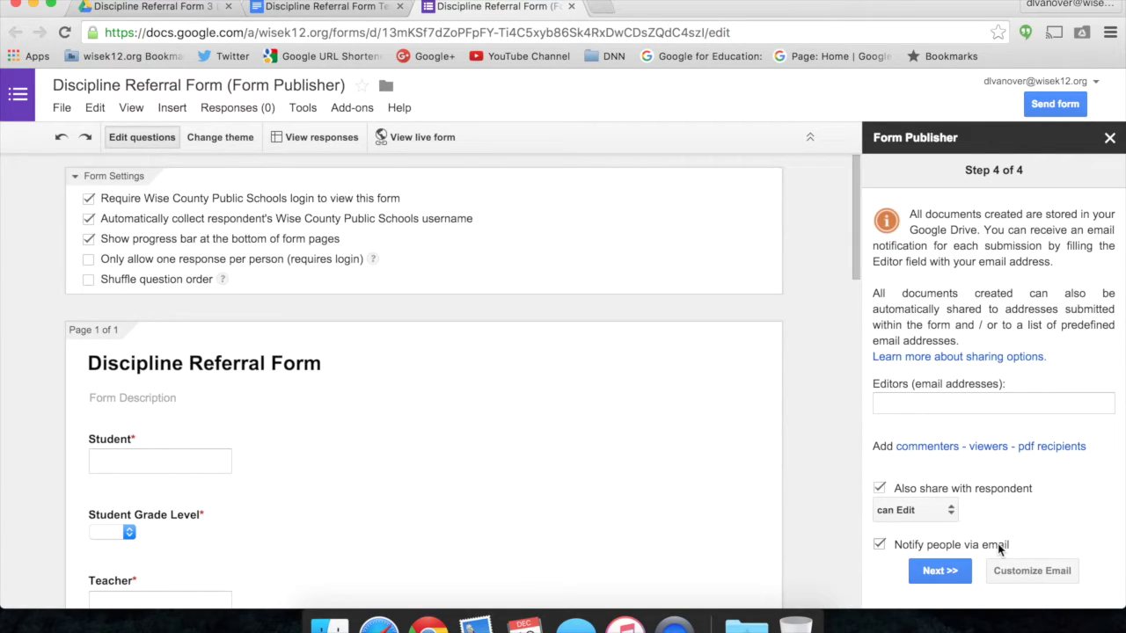
left_click(994, 404)
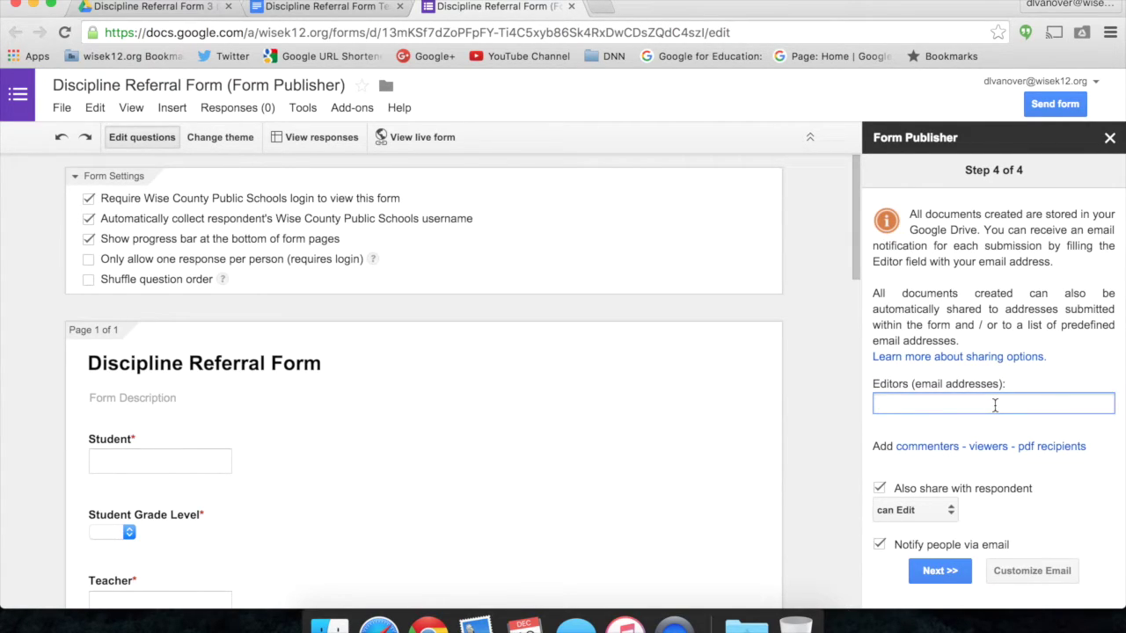
left_click(928, 448)
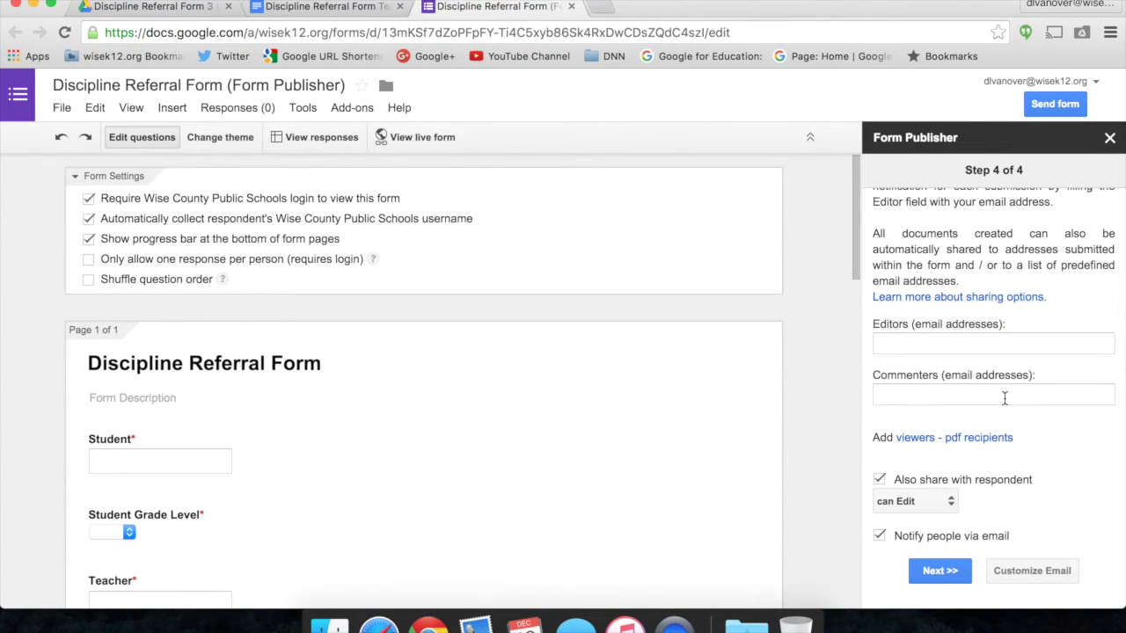
left_click(915, 437)
scroll(944, 447, "down", 2)
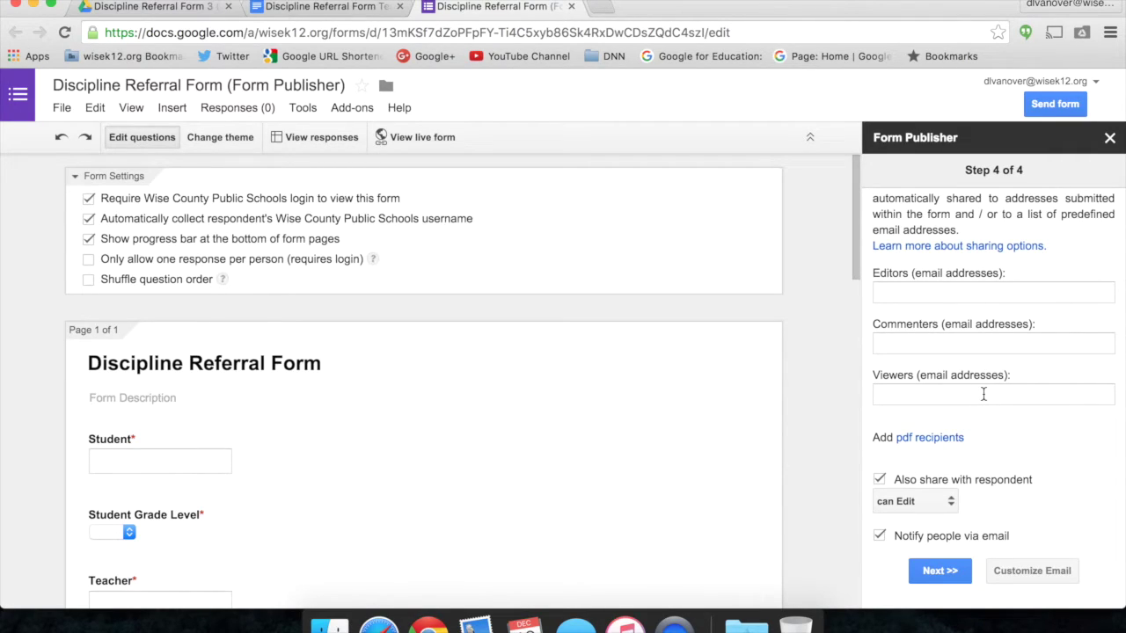
left_click(931, 439)
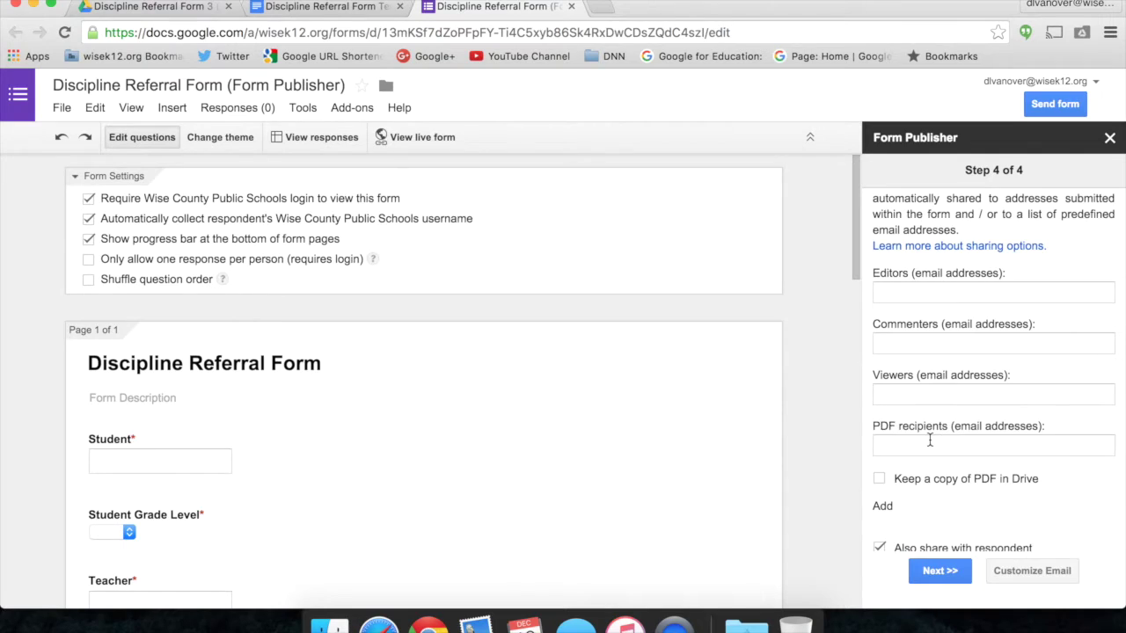
scroll(956, 373, "down", 2)
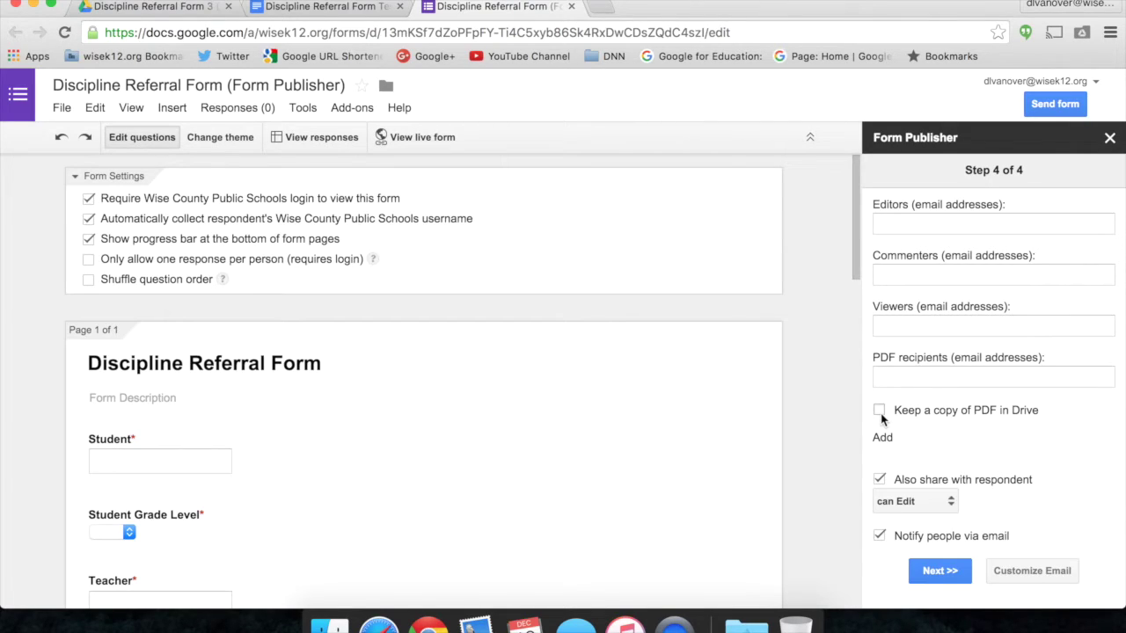
Keep respondent permission at Edit, enter the PDF recipient's e-mail, and keep PDF copies in Drive.
left_click(884, 499)
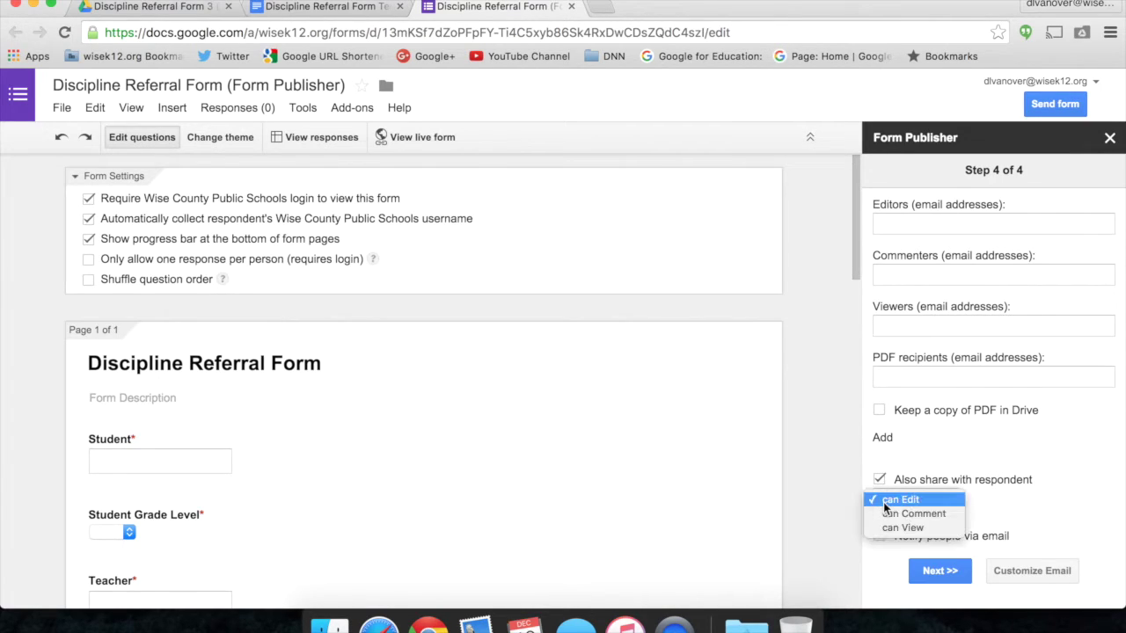
left_click(922, 458)
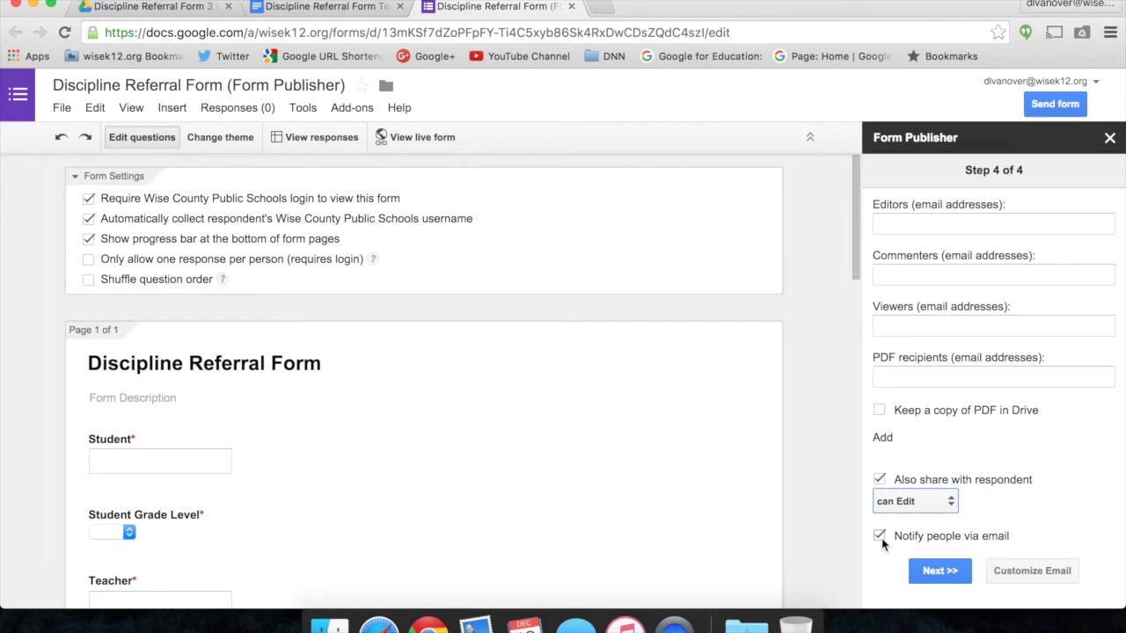
left_click(989, 376)
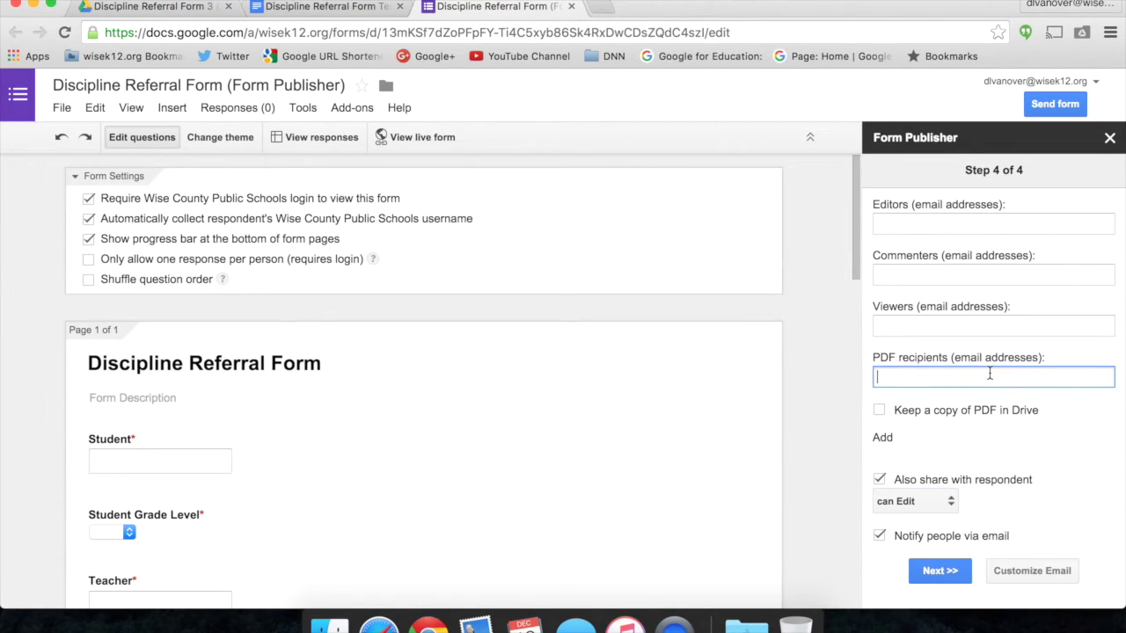
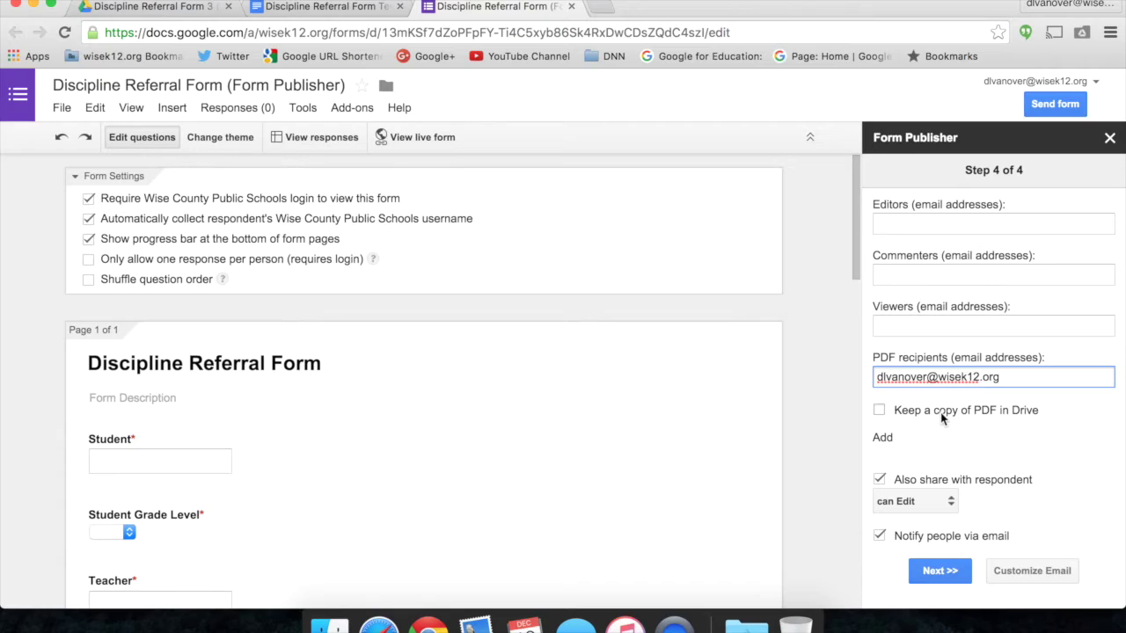
left_click(943, 418)
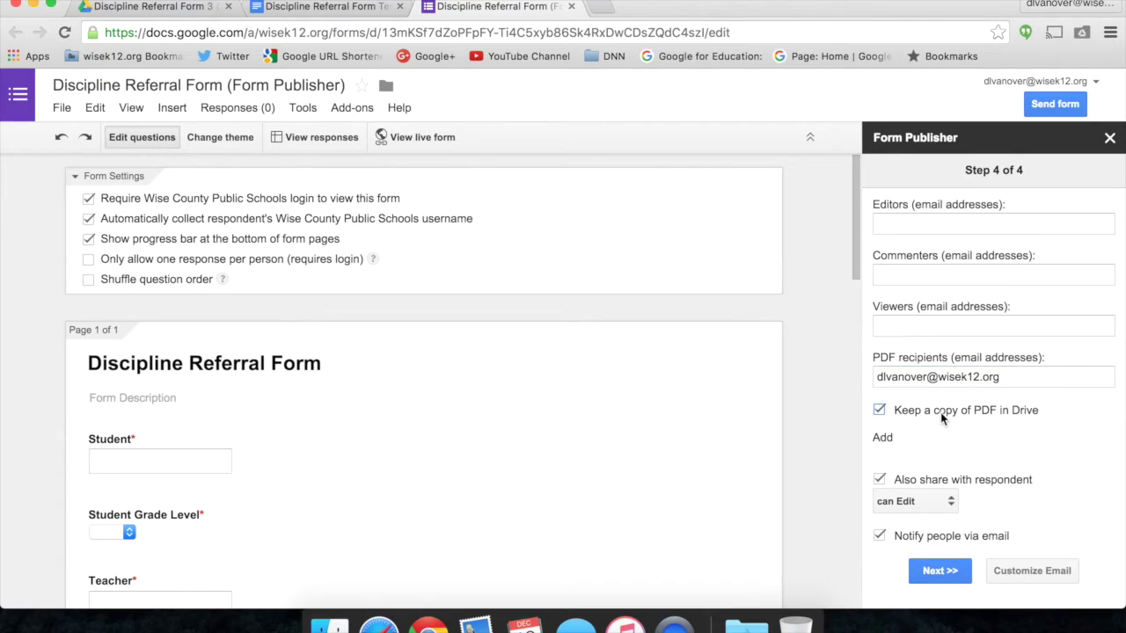
Finish the Form Publisher setup and open the live form for a test.
left_click(931, 577)
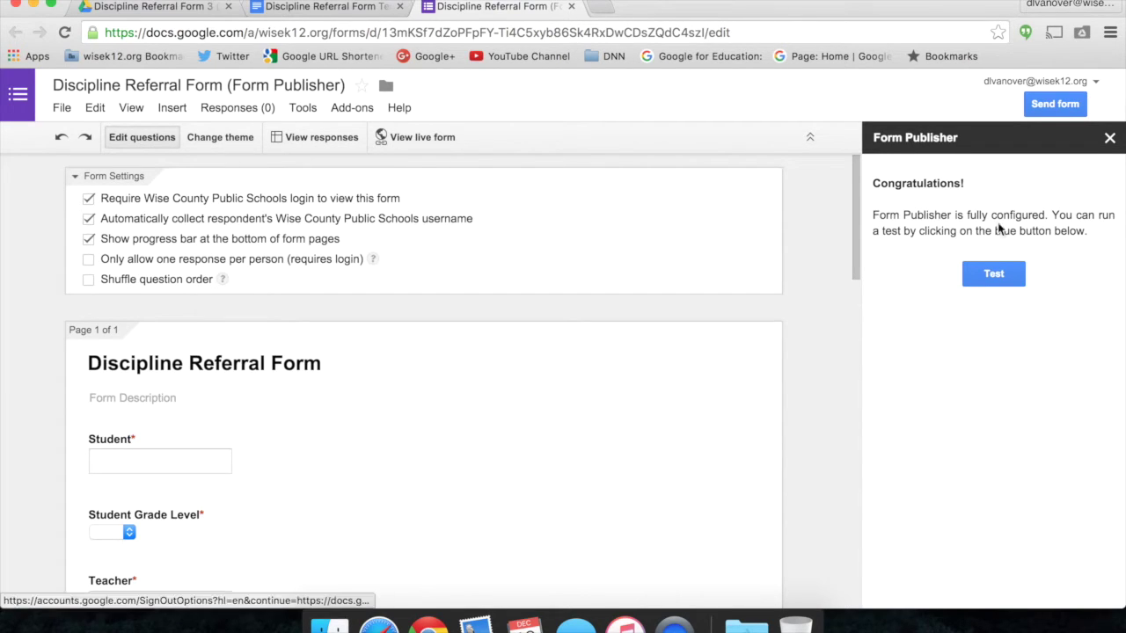
left_click(992, 275)
scroll(697, 153, "down", 5)
scroll(616, 141, "up", 6)
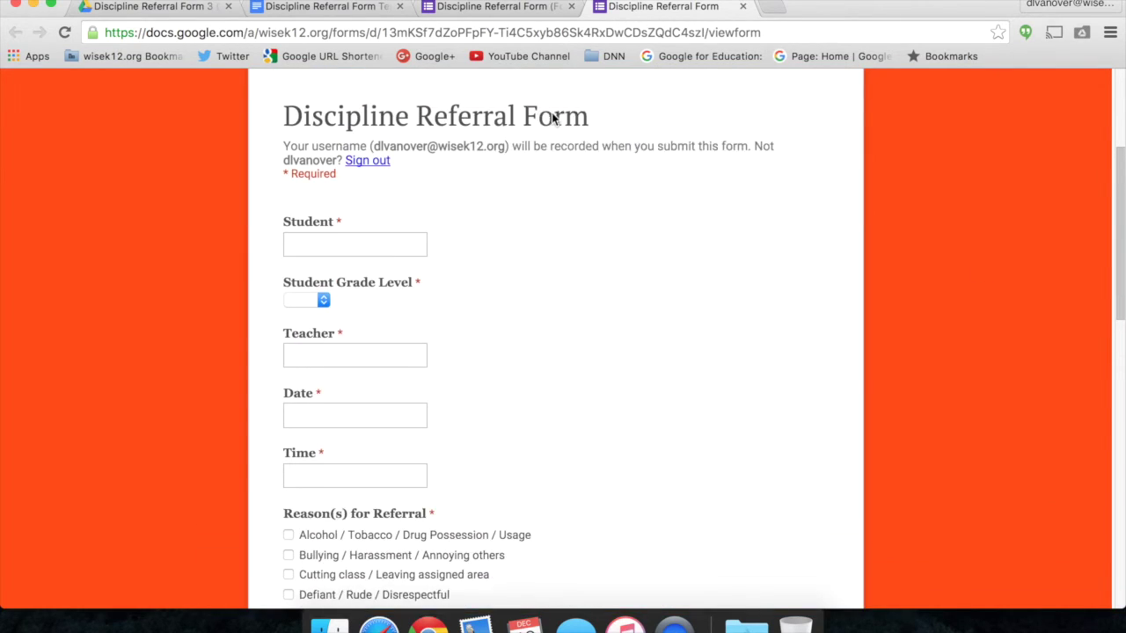
Enter sample student and teacher names, grade 10th, date 12/10/2015 and time 1:30PM.
left_click(376, 306)
type("John Doe")
left_click(318, 365)
left_click(304, 392)
left_click(337, 420)
type("Jane Doe")
left_click(343, 484)
type("12/10/2015")
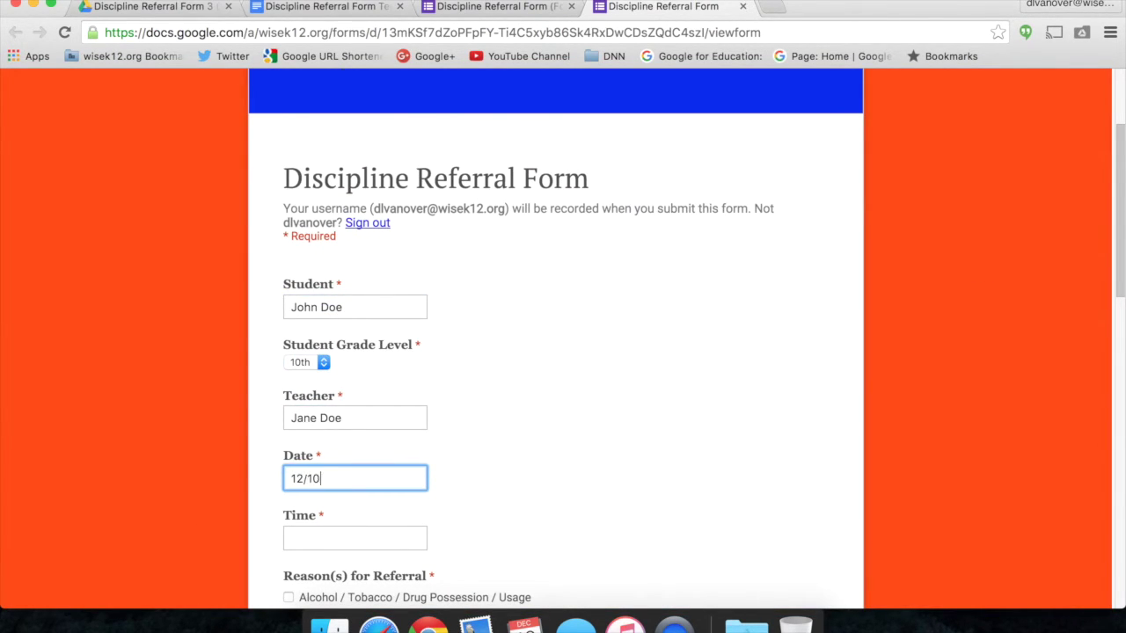
key("Tab")
type("1:30PM")
Tick Disruptive behavior / Continuous misbehavior and Failure to follow directions as reasons.
scroll(343, 479, "down", 2)
scroll(342, 475, "down", 3)
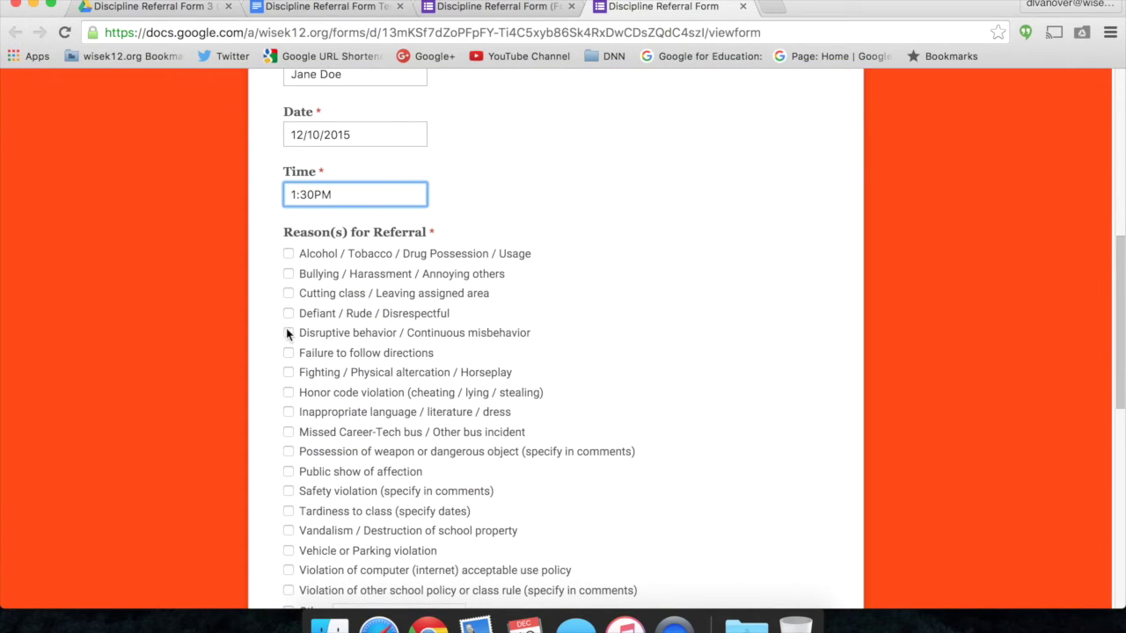
left_click(289, 330)
scroll(288, 352, "down", 2)
left_click(288, 194)
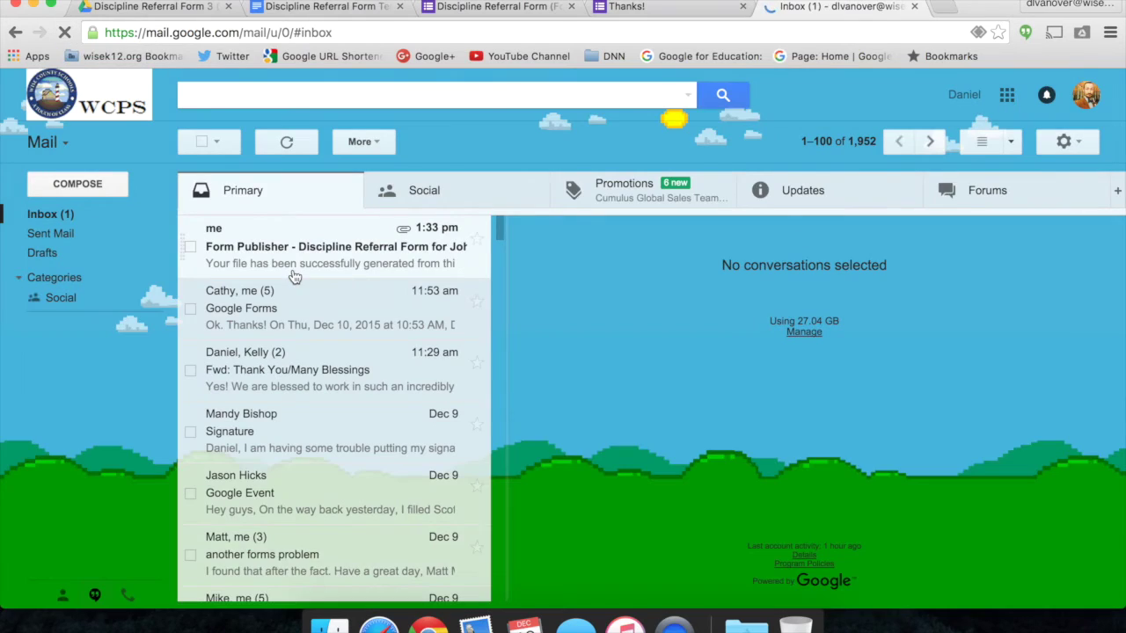
Open the Form Publisher notification e-mail and preview the attached PDF referral.
left_click(294, 277)
scroll(736, 422, "down", 3)
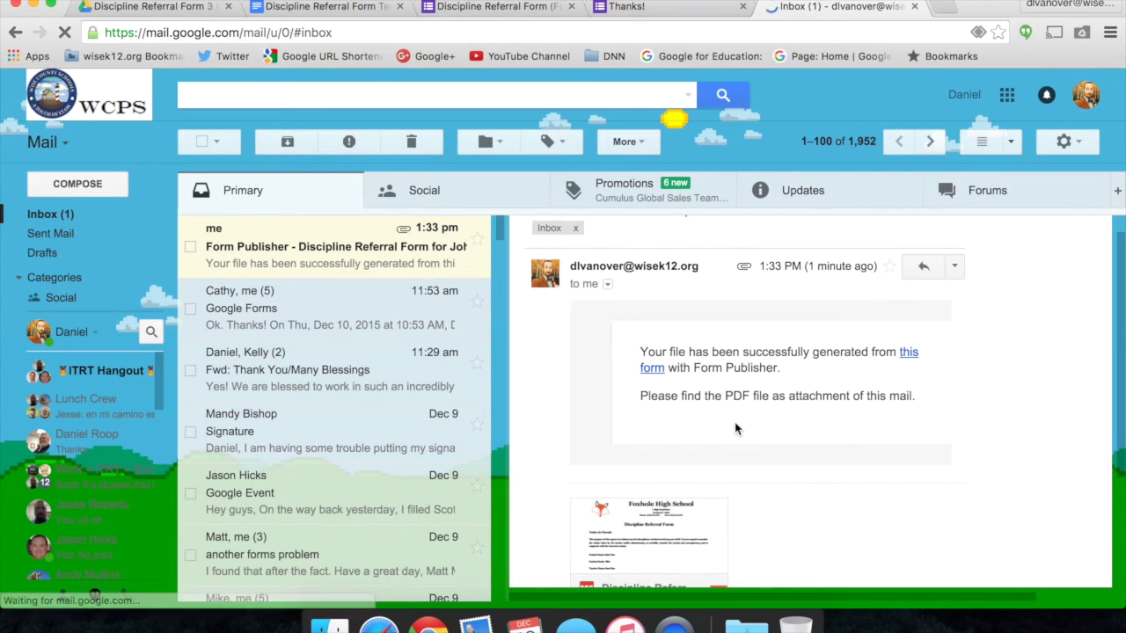
left_click(665, 404)
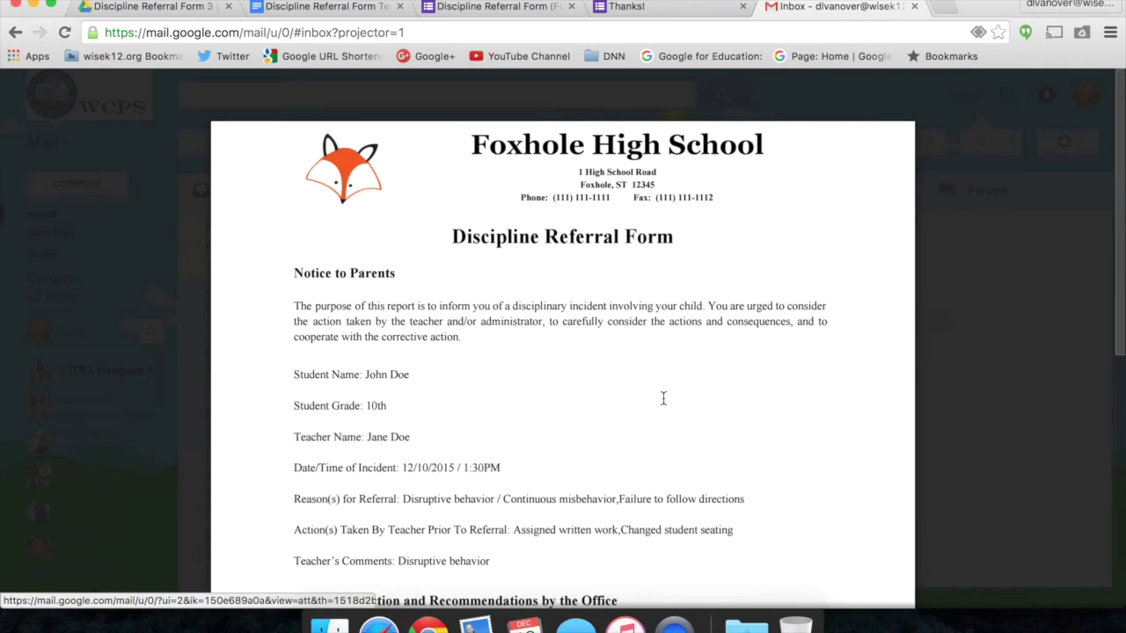
scroll(663, 398, "down", 5)
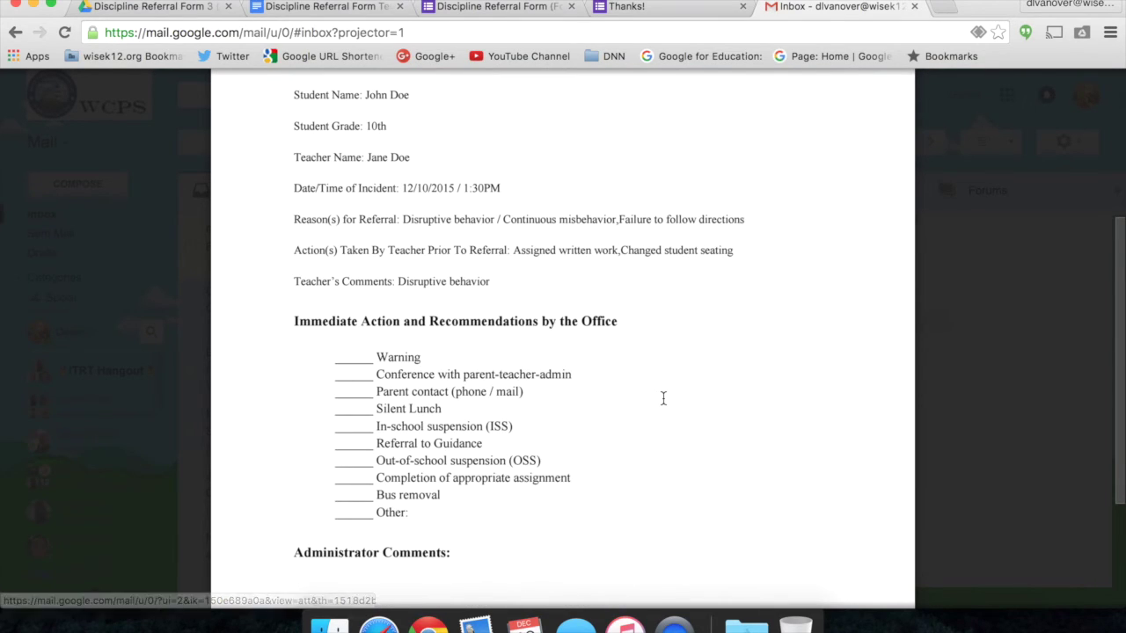
scroll(663, 399, "down", 1)
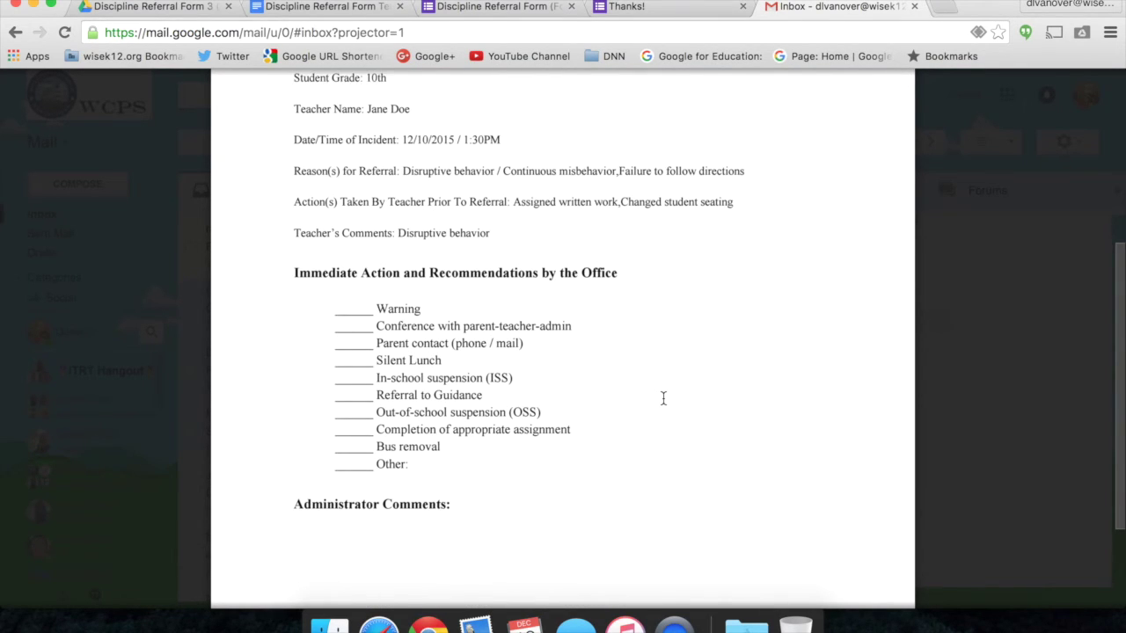
scroll(663, 398, "up", 3)
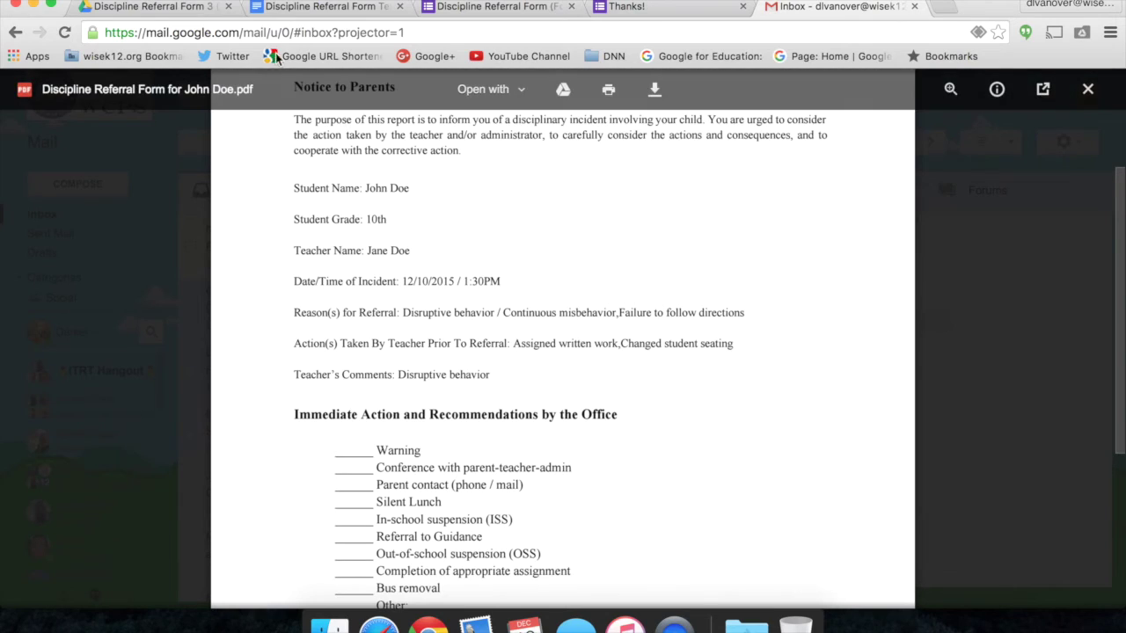
Return to the Drive output folder and open the generated referral Google Doc.
left_click(191, 211)
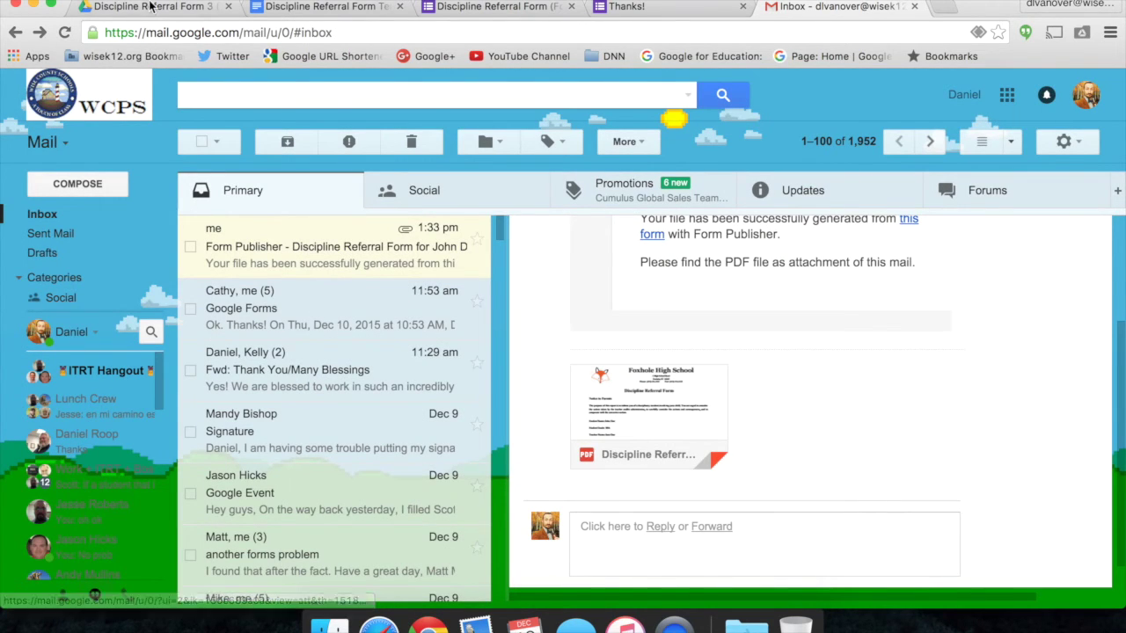
left_click(152, 6)
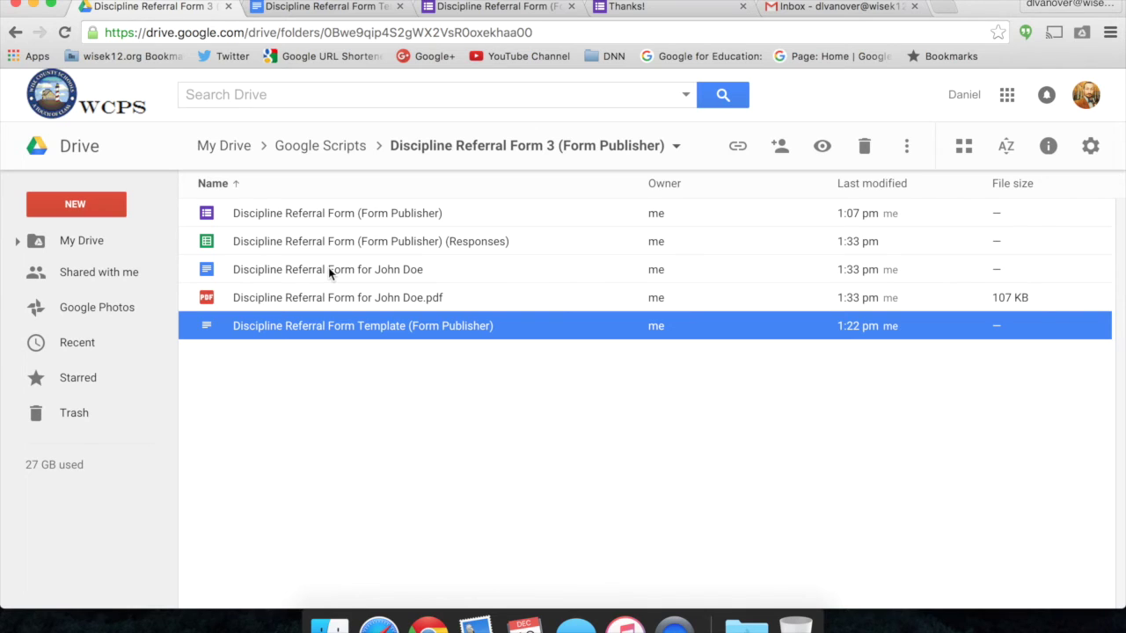
double_click(417, 279)
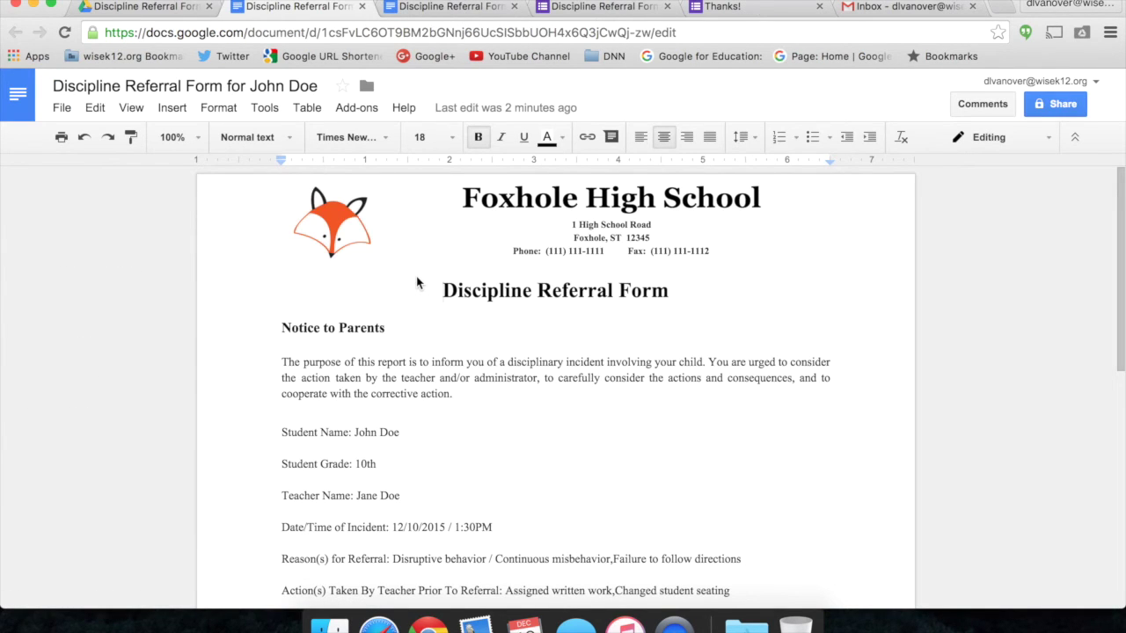